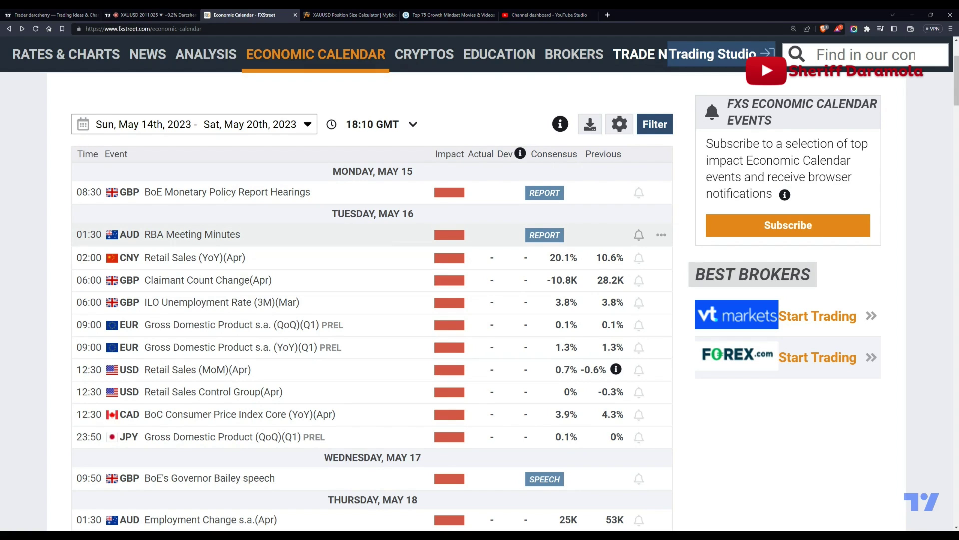
pyautogui.scroll(-1, 381, 246)
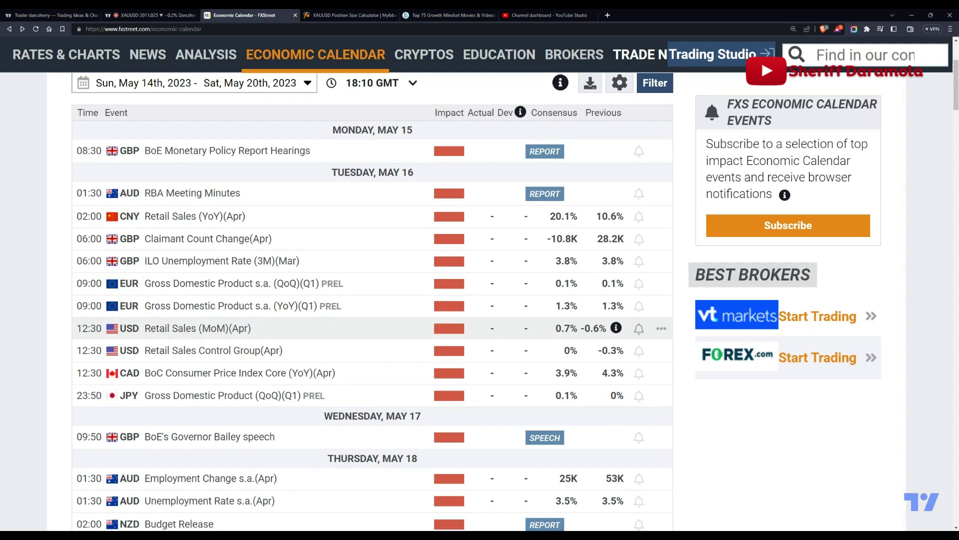
pyautogui.click(393, 336)
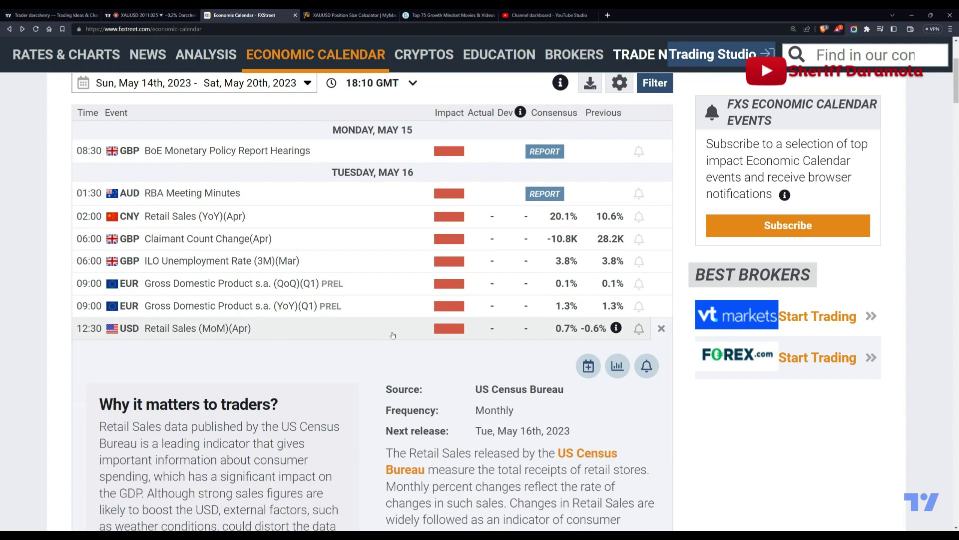
pyautogui.scroll(-2, 447, 339)
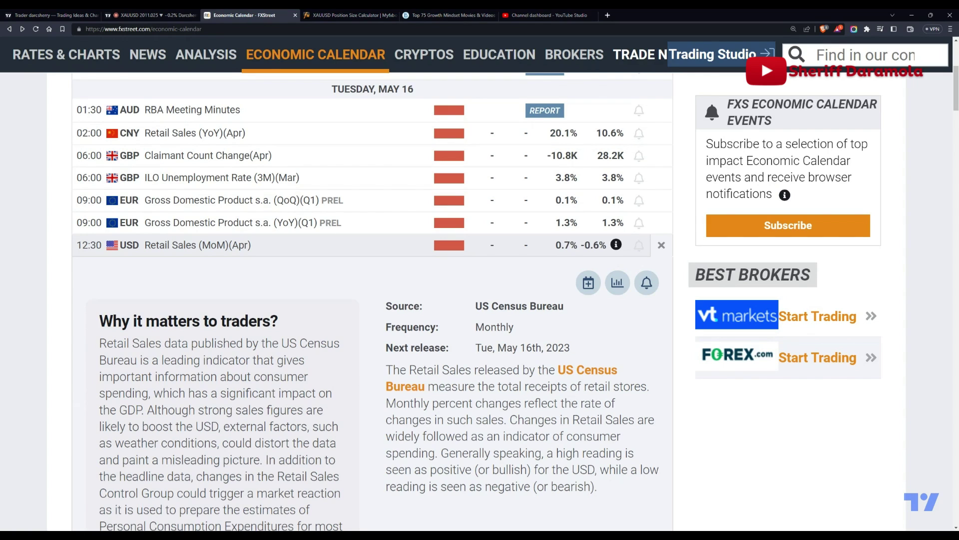
pyautogui.click(441, 249)
pyautogui.scroll(2, 583, 385)
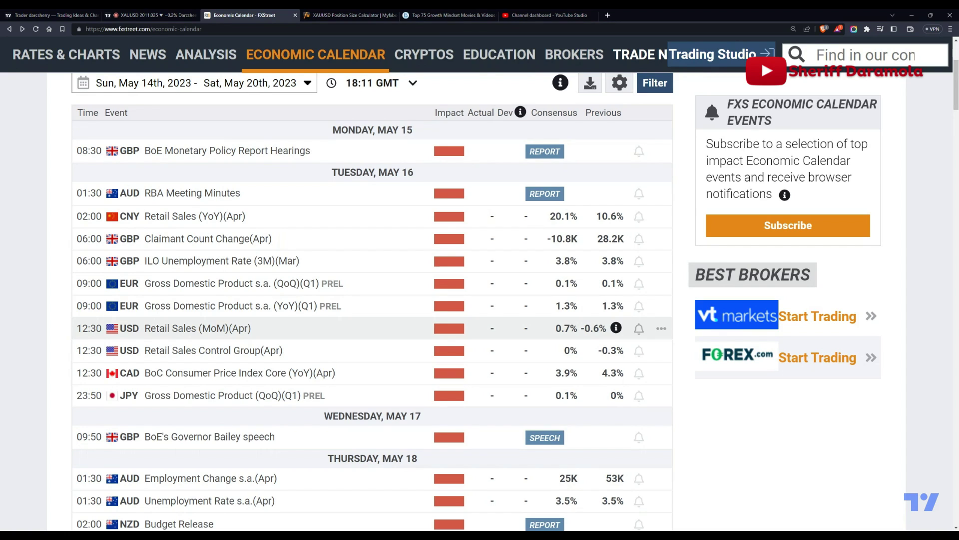
pyautogui.scroll(-2, 433, 322)
pyautogui.scroll(2, 434, 322)
pyautogui.scroll(-5, 434, 322)
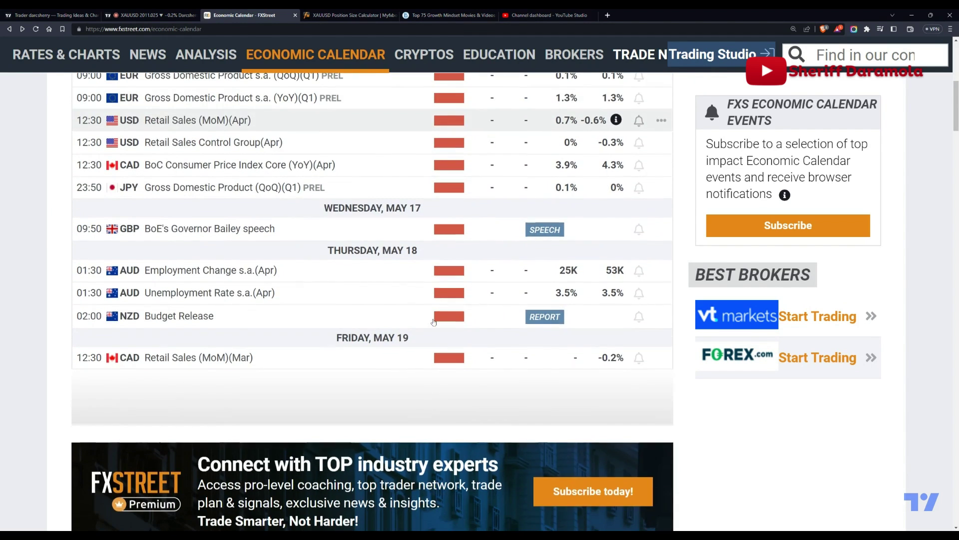
pyautogui.scroll(2, 434, 322)
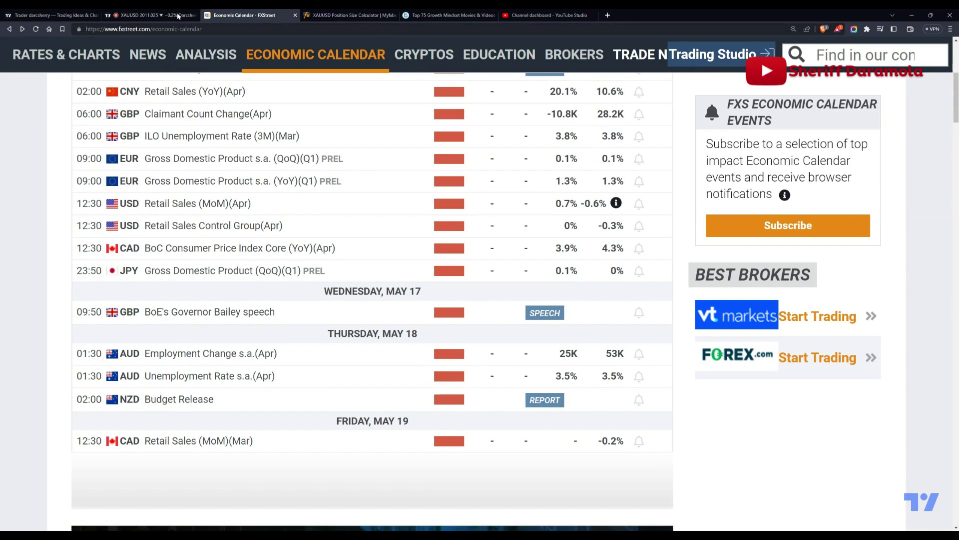
pyautogui.click(150, 15)
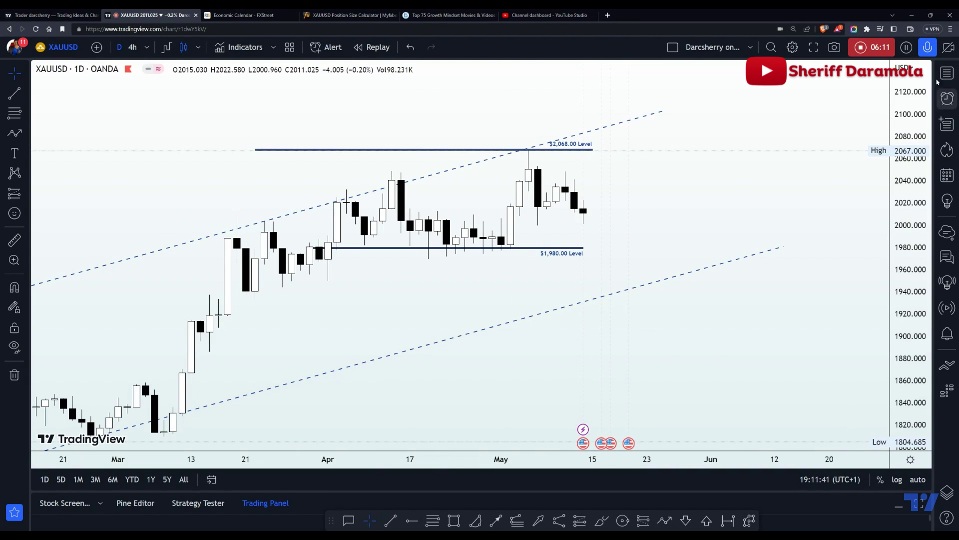
# Put XAUUSD on 4H, reset the view, and frame the $2,068, $2,050, $1,975 levels and zones.
pyautogui.click(133, 47)
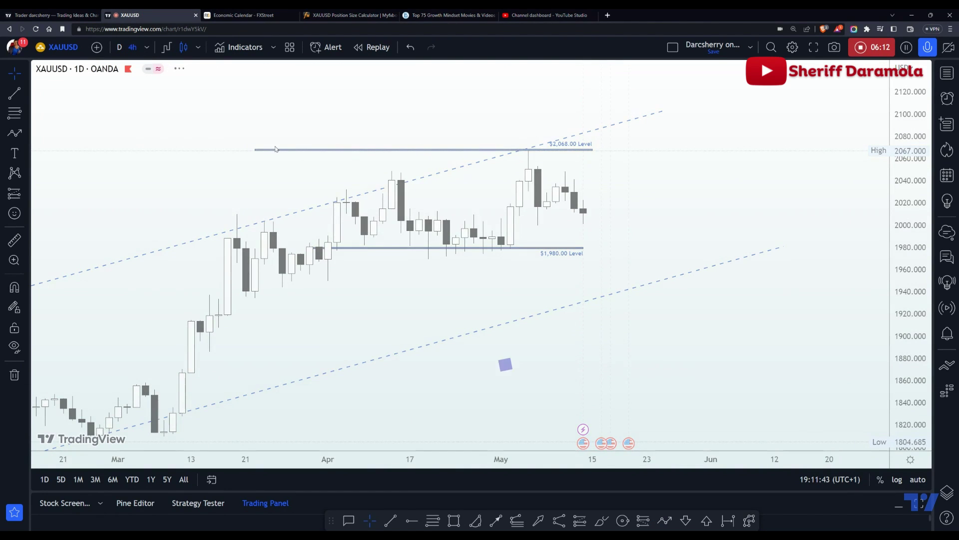
pyautogui.rightClick(456, 288)
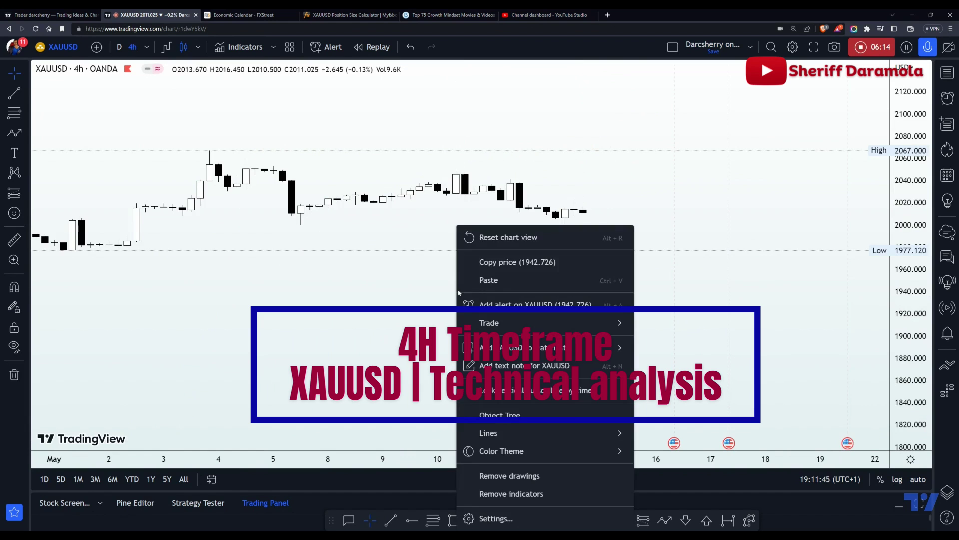
pyautogui.click(503, 238)
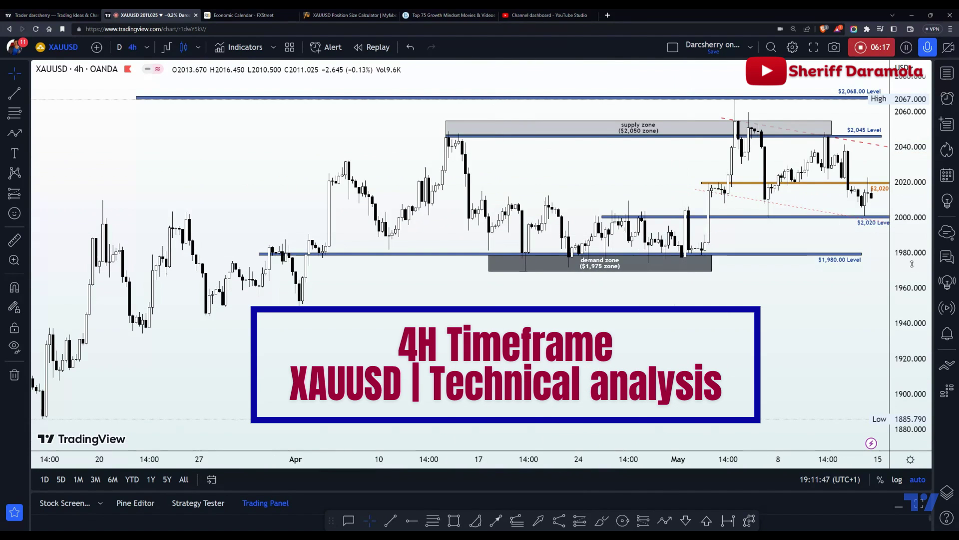
pyautogui.moveTo(912, 233); pyautogui.dragTo(911, 210)
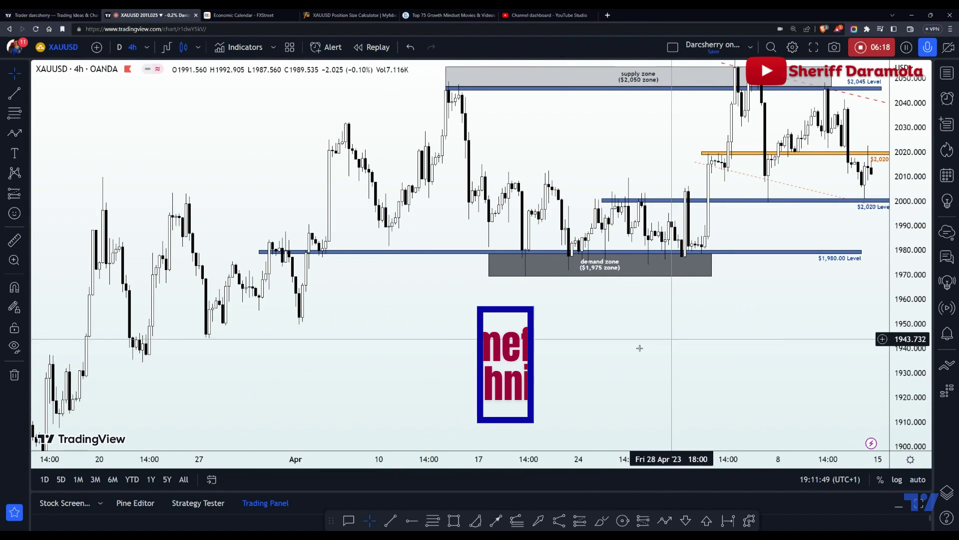
pyautogui.moveTo(638, 344); pyautogui.dragTo(535, 379)
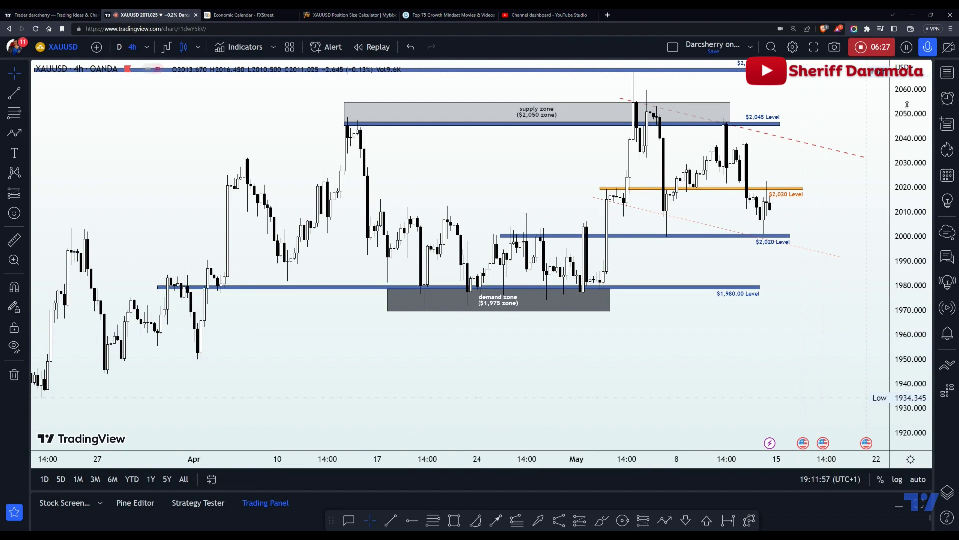
pyautogui.moveTo(889, 96); pyautogui.dragTo(887, 103)
pyautogui.moveTo(688, 308); pyautogui.dragTo(683, 335)
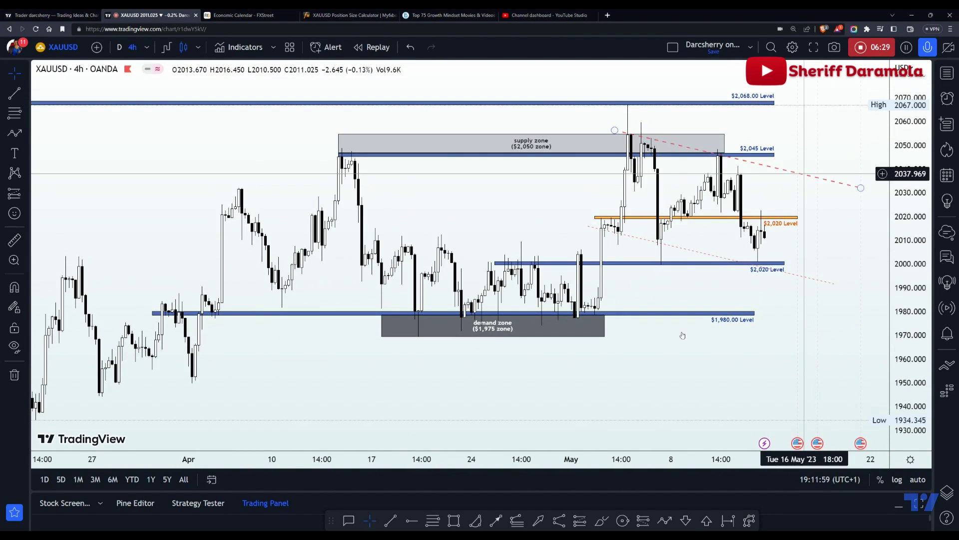
pyautogui.click(749, 520)
pyautogui.click(328, 130)
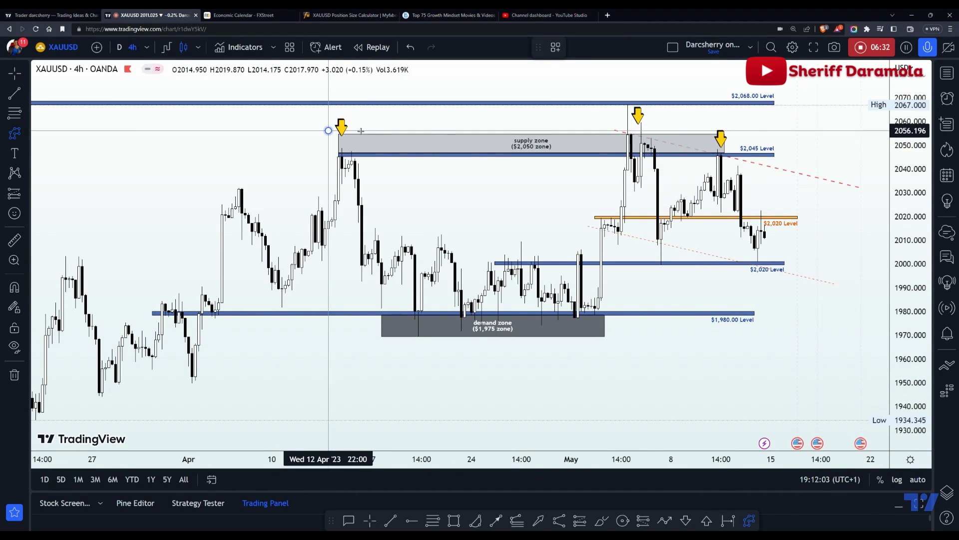
pyautogui.click(734, 131)
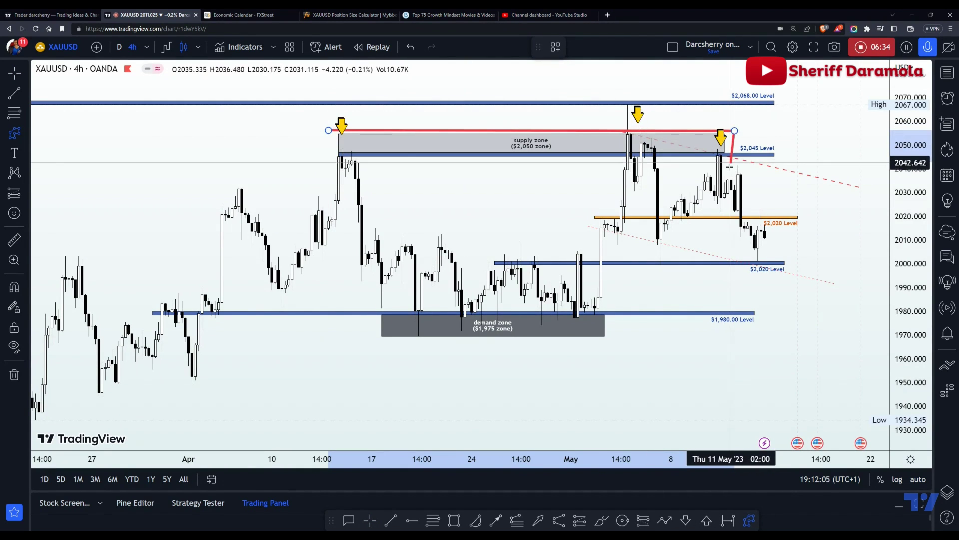
pyautogui.click(732, 169)
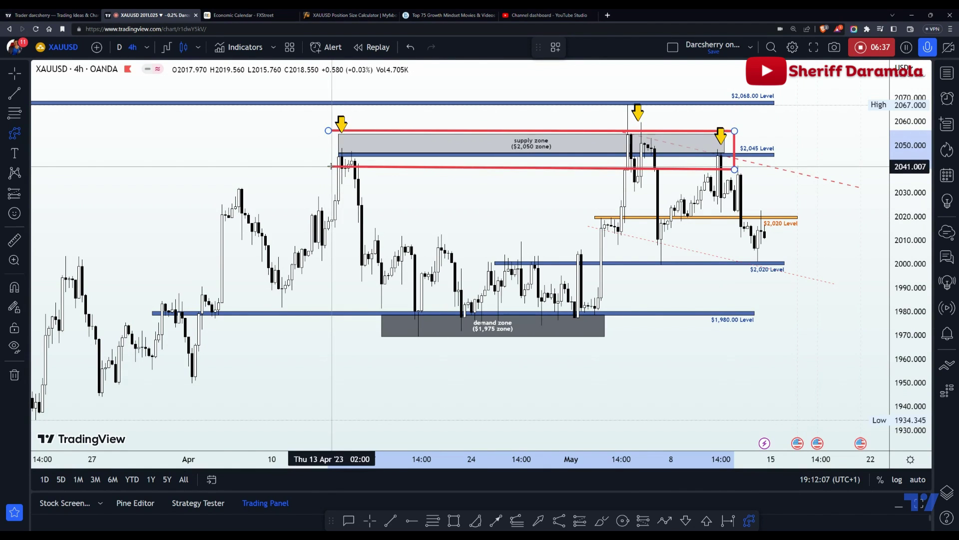
pyautogui.click(329, 131)
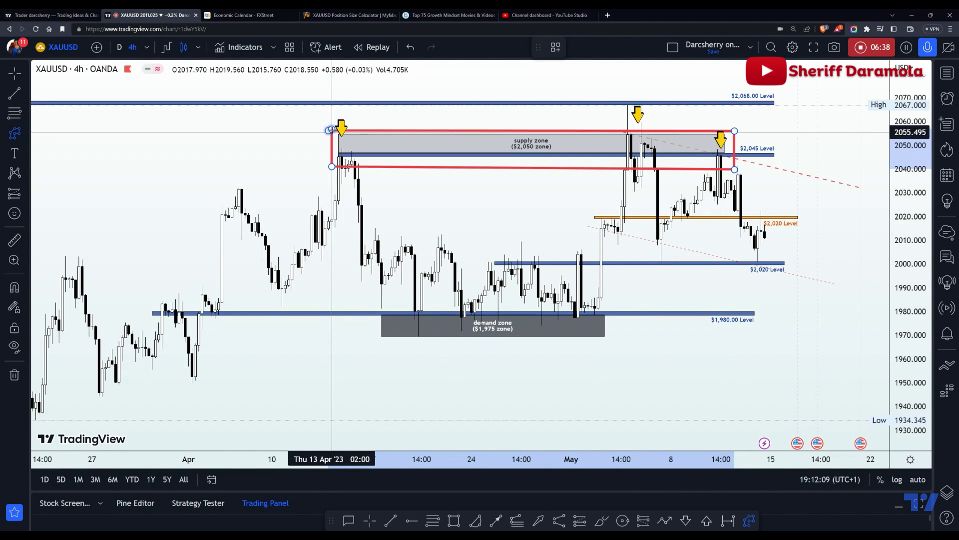
pyautogui.press('Escape')
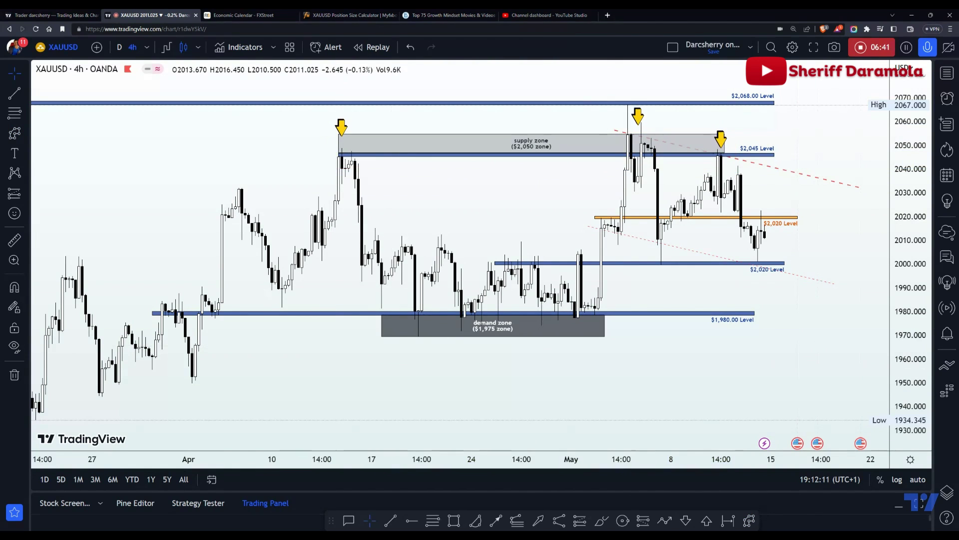
pyautogui.click(751, 521)
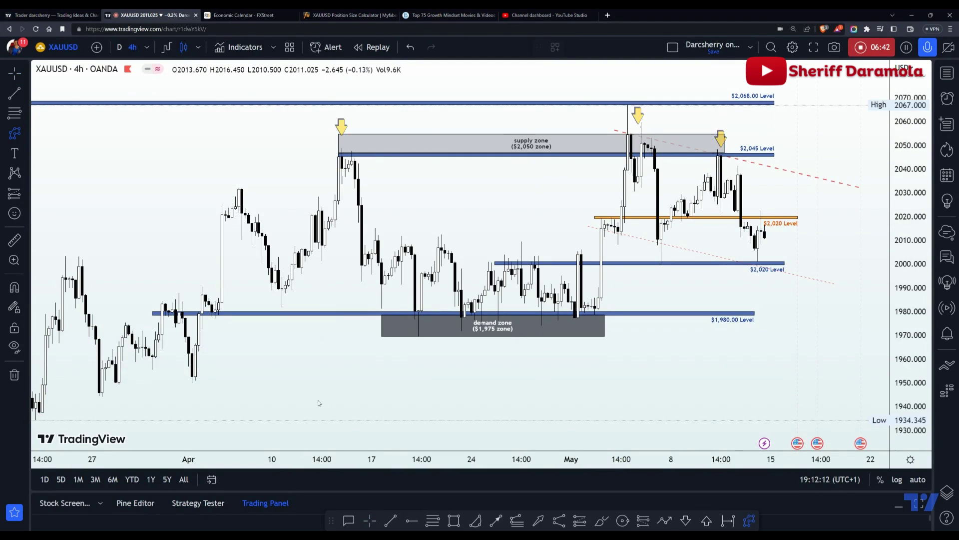
pyautogui.click(209, 298)
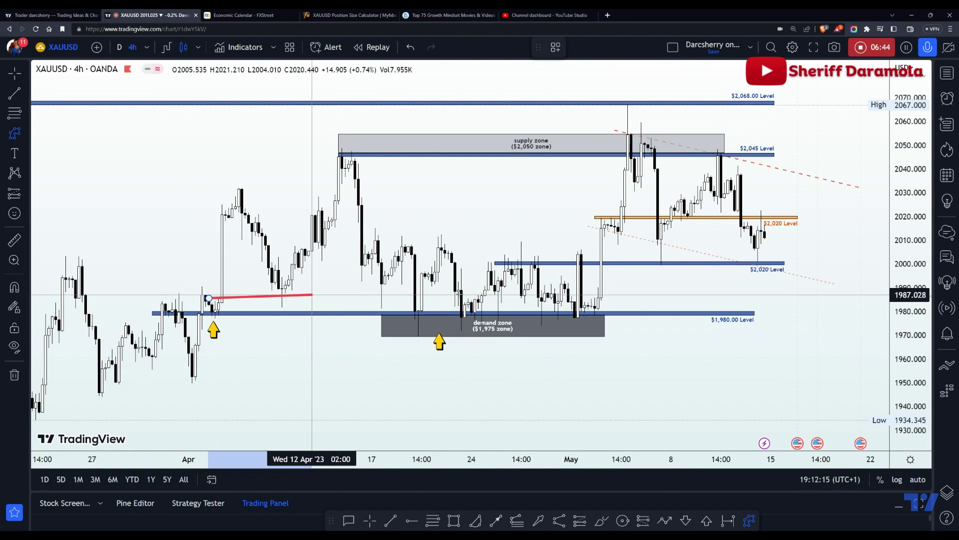
pyautogui.click(618, 299)
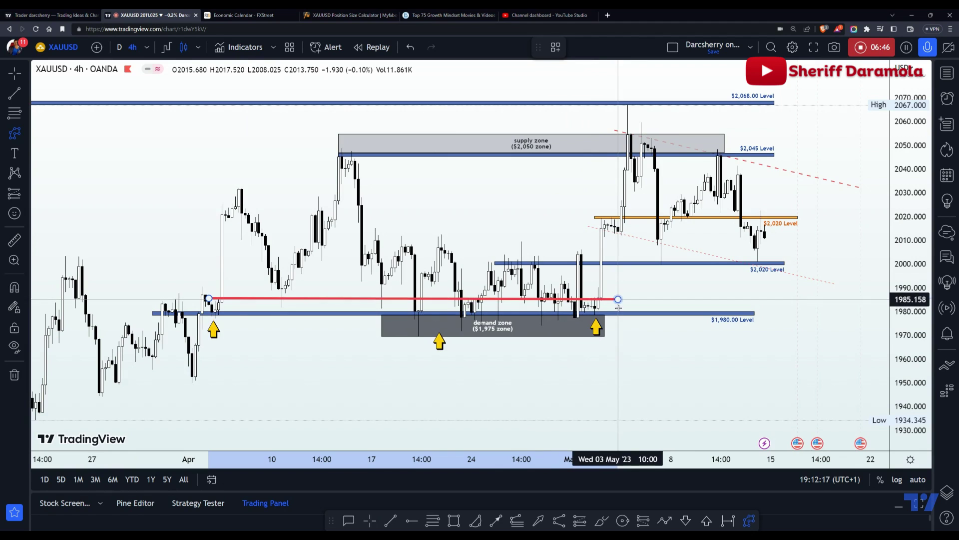
pyautogui.click(618, 339)
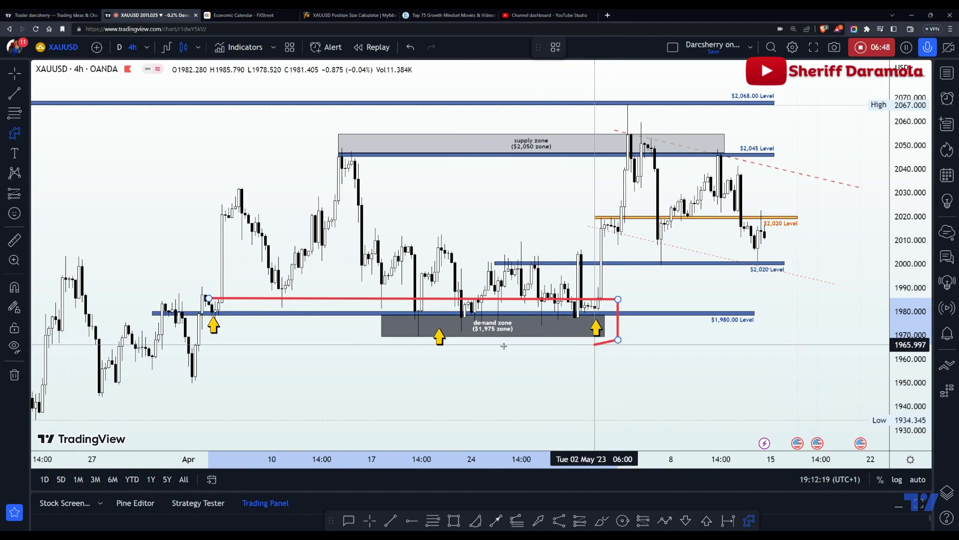
pyautogui.click(208, 340)
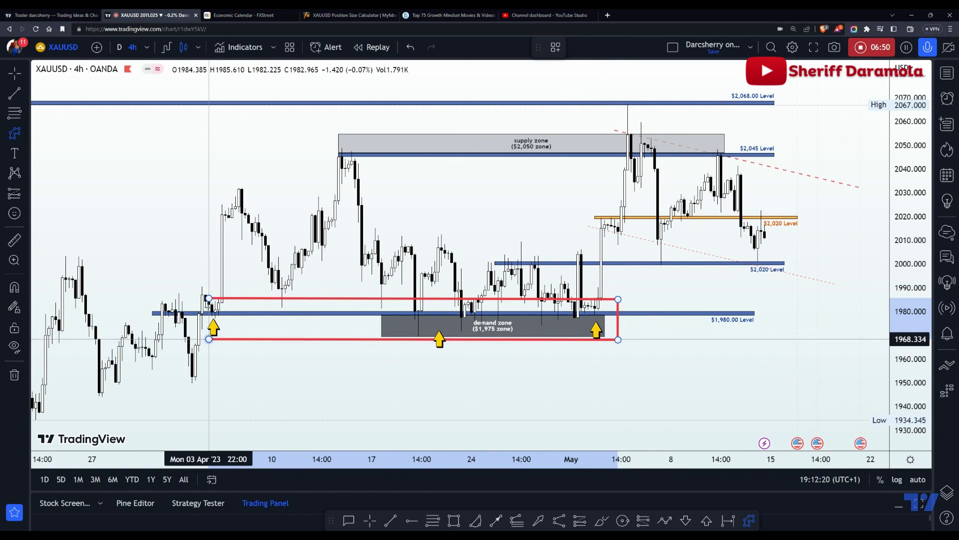
pyautogui.click(208, 299)
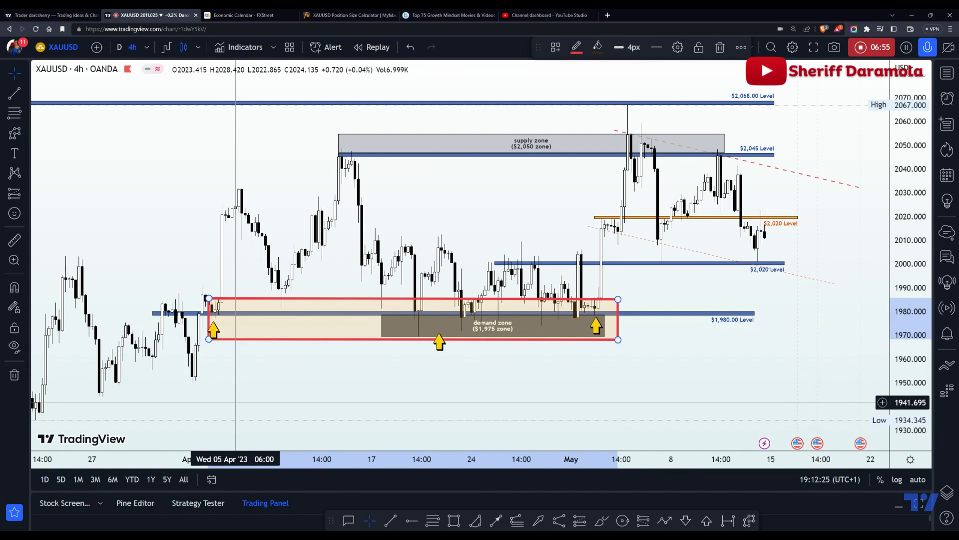
pyautogui.press('Delete')
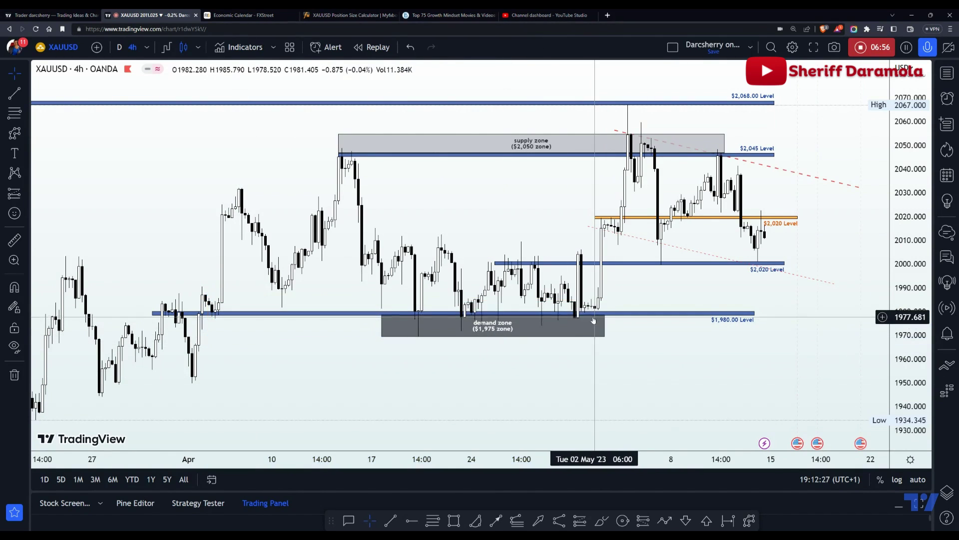
pyautogui.click(594, 315)
pyautogui.scroll(3, 649, 400)
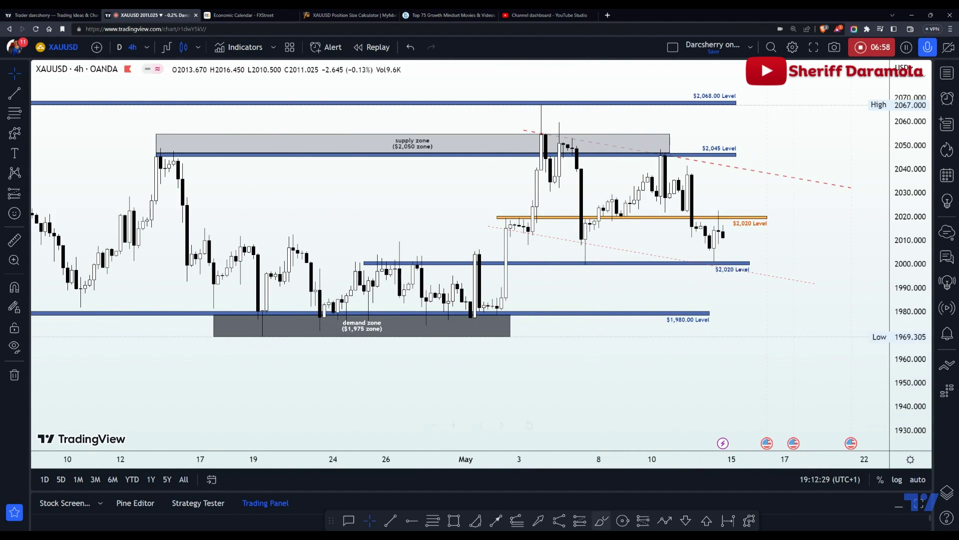
pyautogui.click(664, 520)
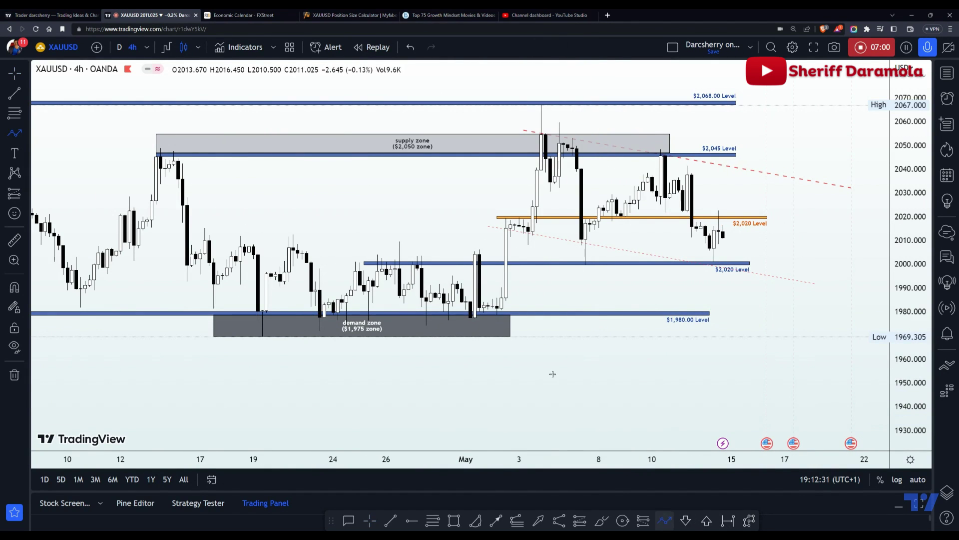
pyautogui.click(492, 313)
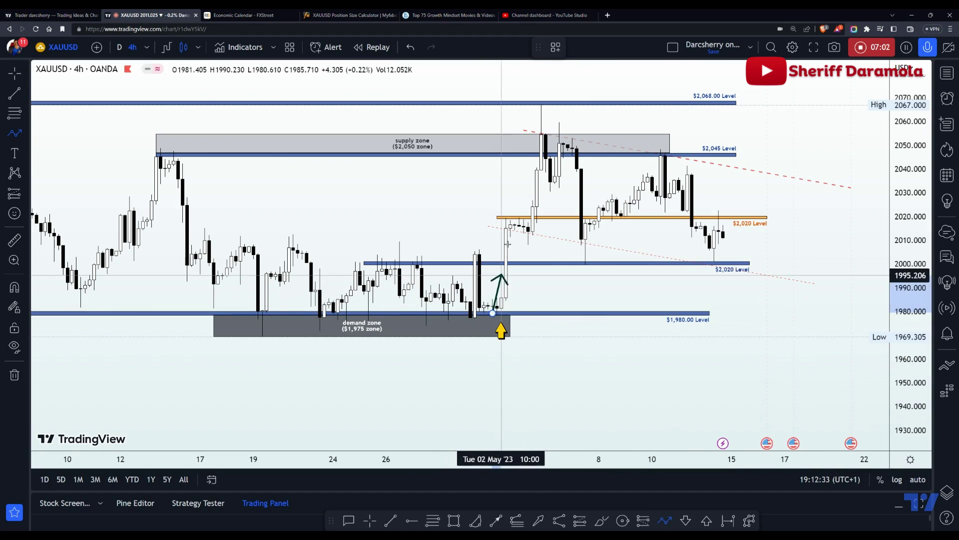
pyautogui.click(536, 102)
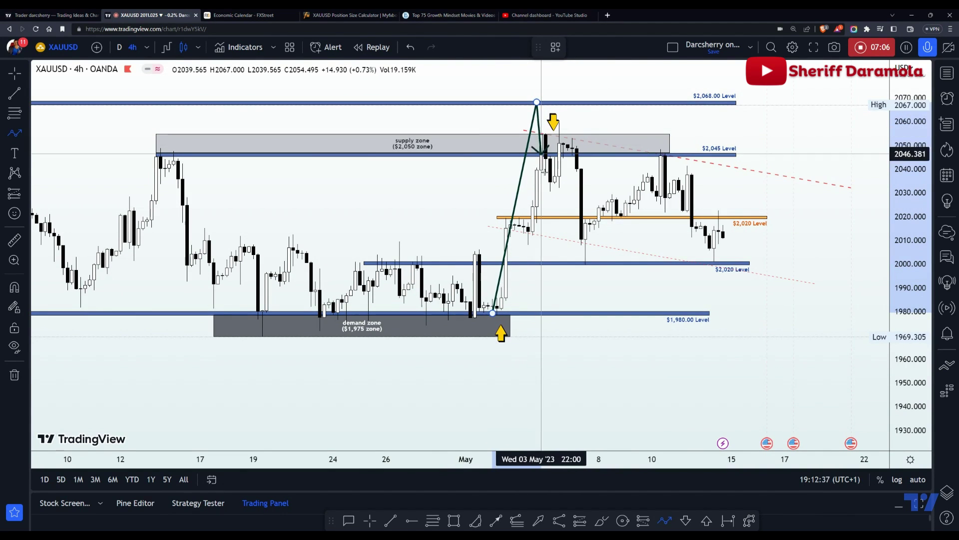
pyautogui.click(550, 184)
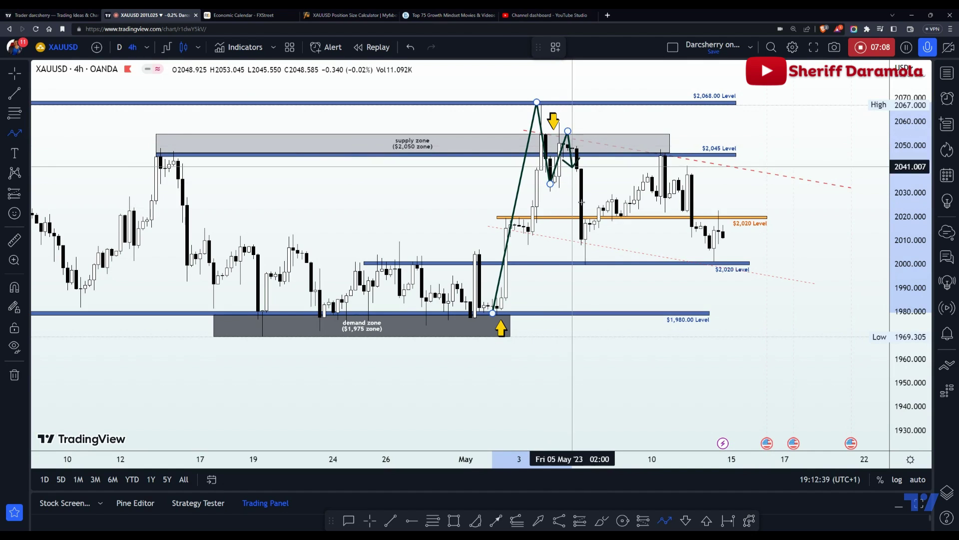
pyautogui.click(568, 130)
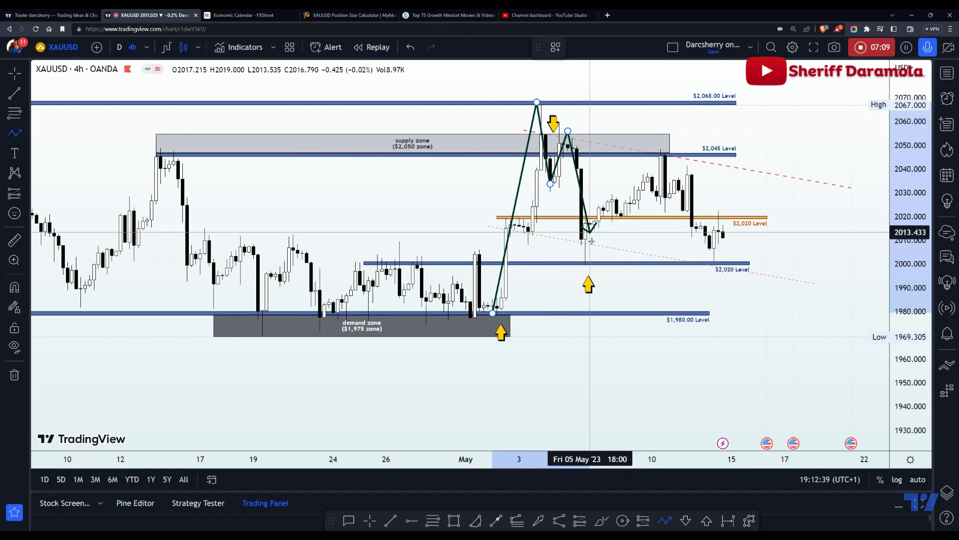
pyautogui.click(585, 267)
pyautogui.click(643, 151)
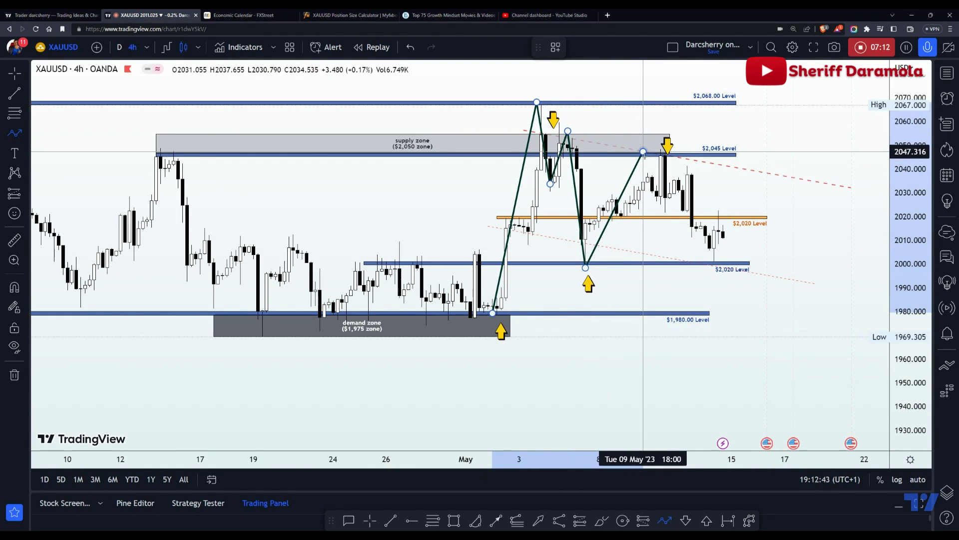
pyautogui.doubleClick(696, 264)
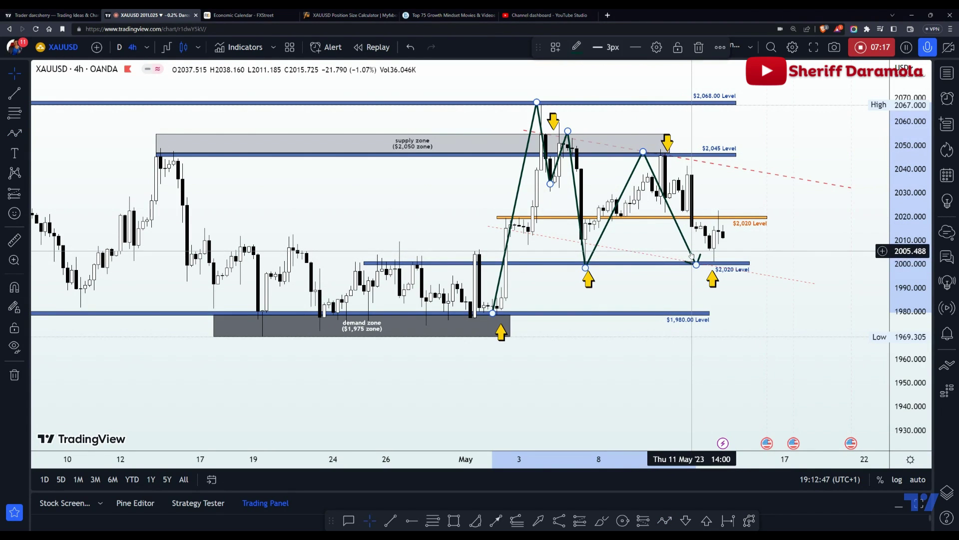
pyautogui.press('Delete')
# Zoom in and stretch the price scale to enlarge the recent May candles.
pyautogui.scroll(3, 653, 304)
pyautogui.scroll(1, 653, 303)
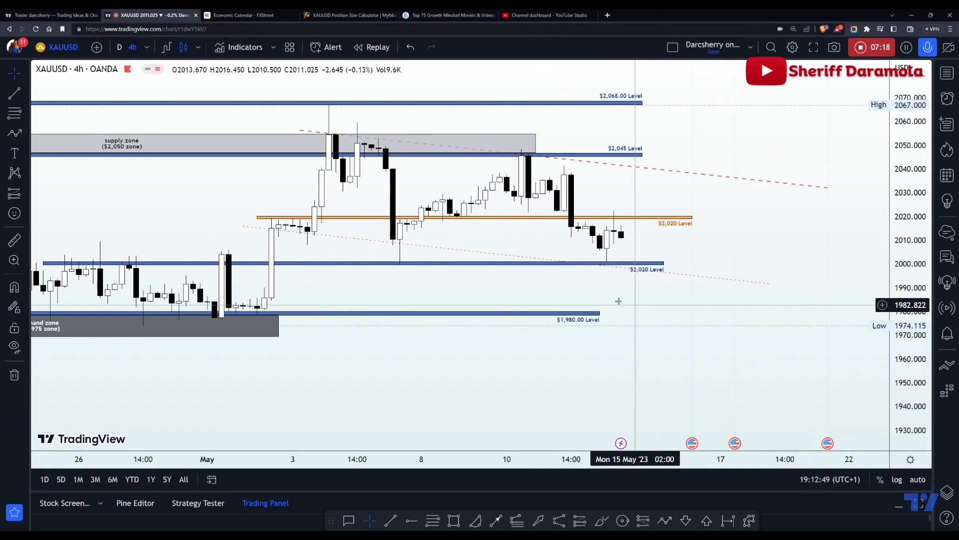
pyautogui.moveTo(616, 294); pyautogui.dragTo(639, 337)
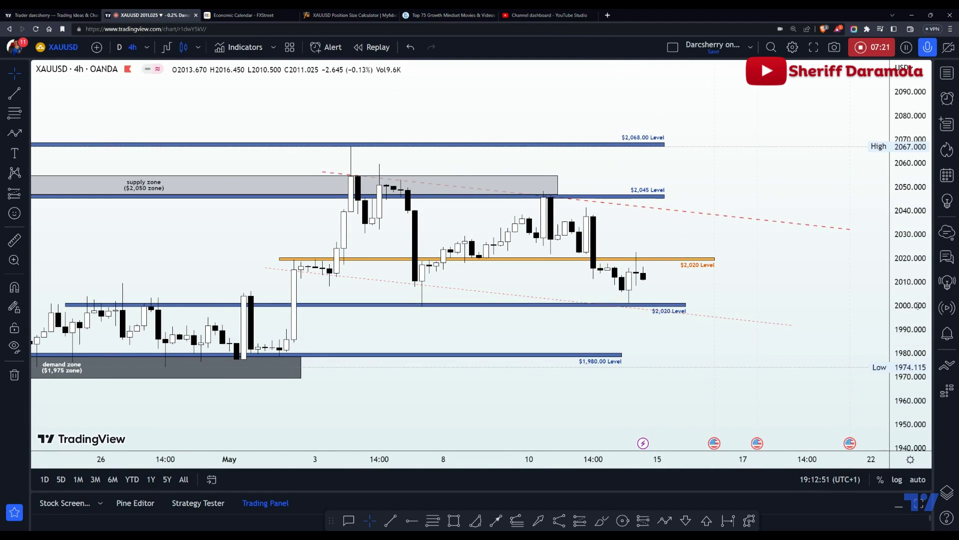
pyautogui.moveTo(910, 291); pyautogui.dragTo(911, 252)
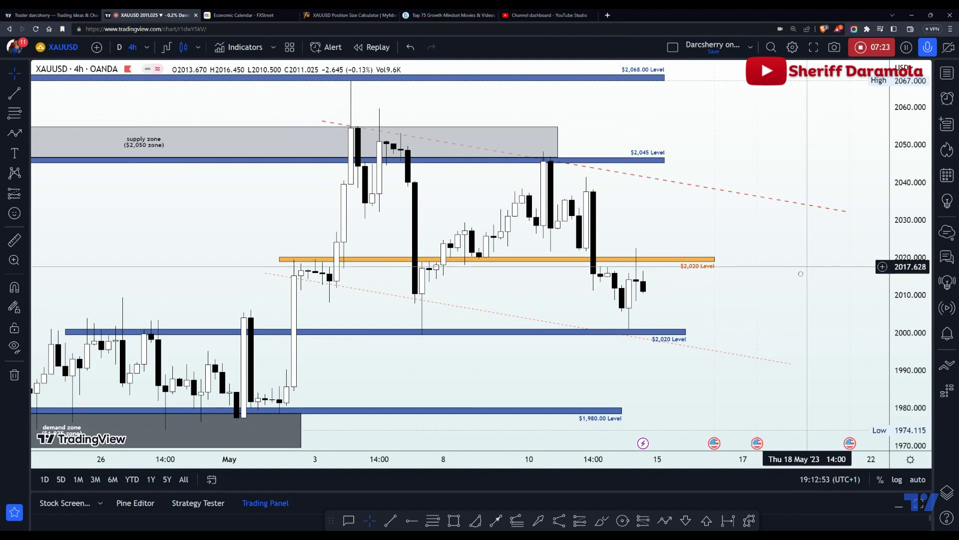
pyautogui.moveTo(797, 278); pyautogui.dragTo(792, 289)
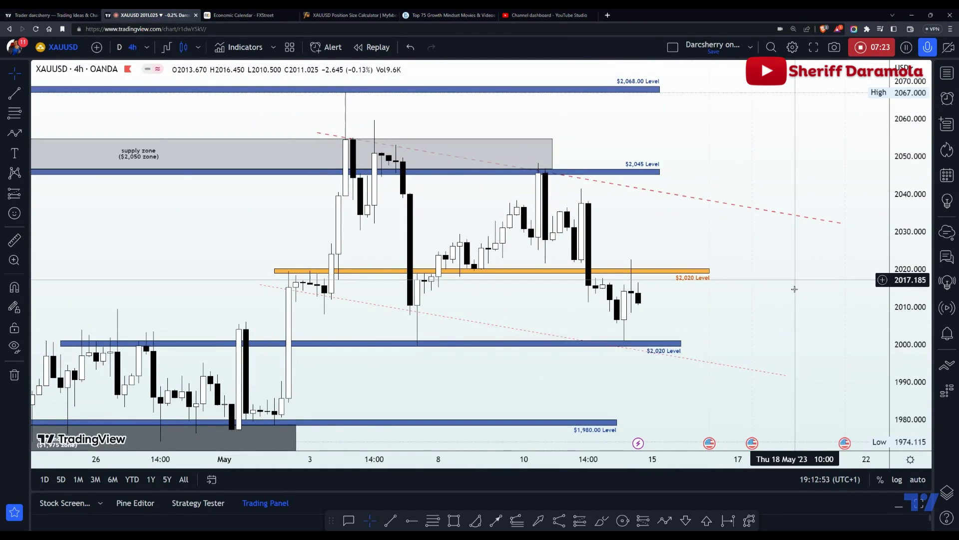
# Outline the range between about $2,048 and $1,998, then delete the outline.
pyautogui.click(748, 521)
pyautogui.click(367, 163)
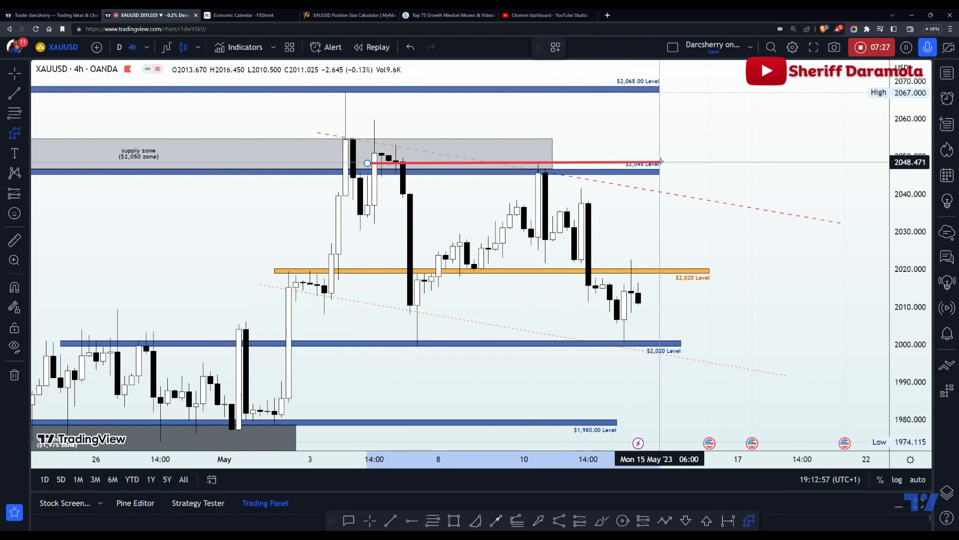
pyautogui.click(659, 161)
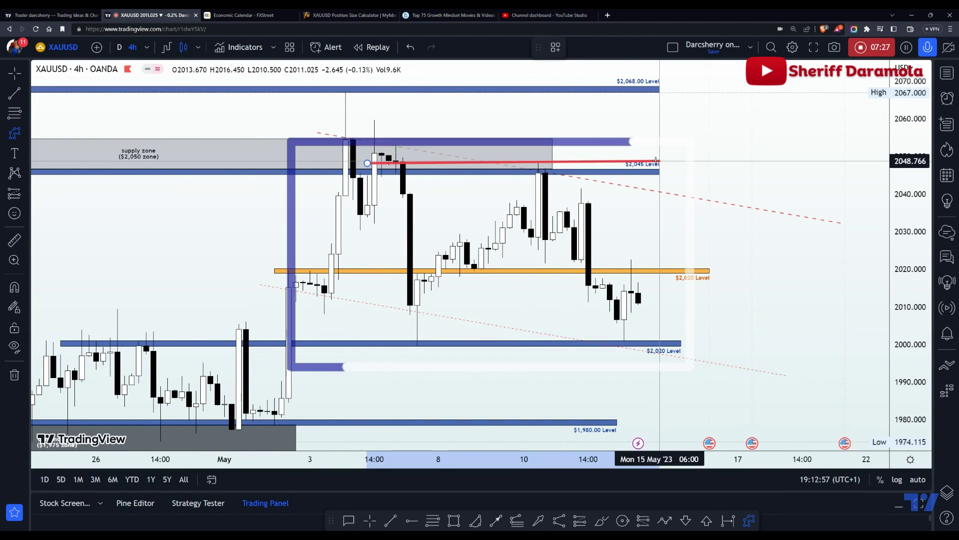
pyautogui.click(667, 352)
pyautogui.click(368, 351)
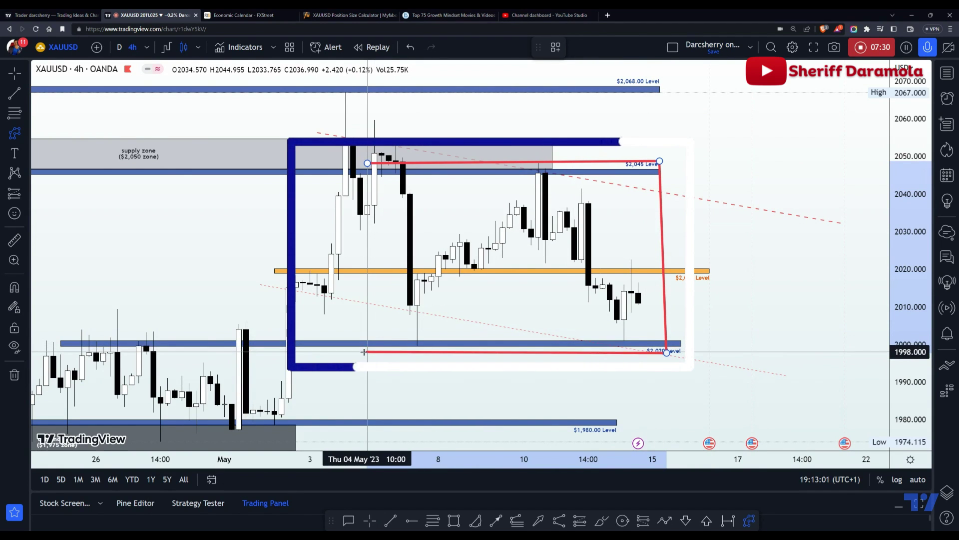
pyautogui.click(368, 162)
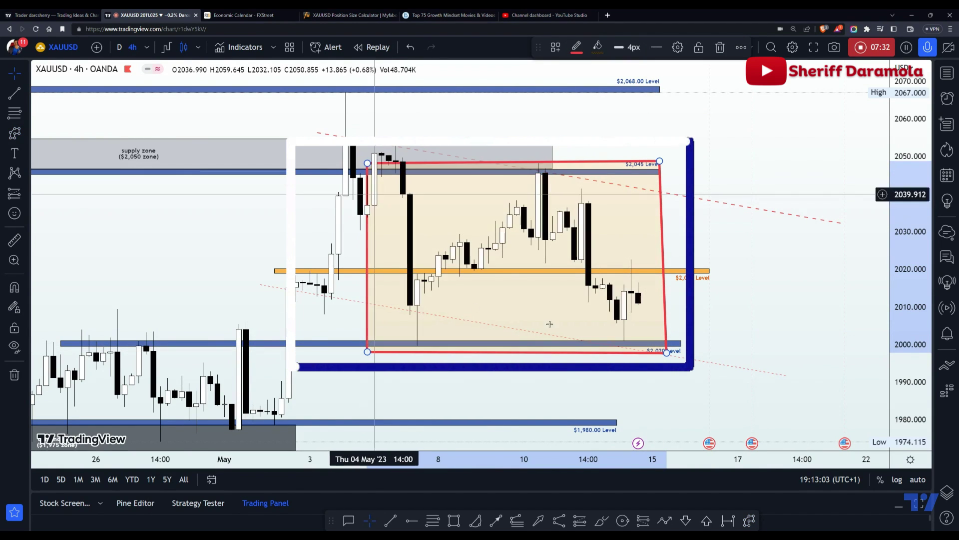
pyautogui.press('Delete')
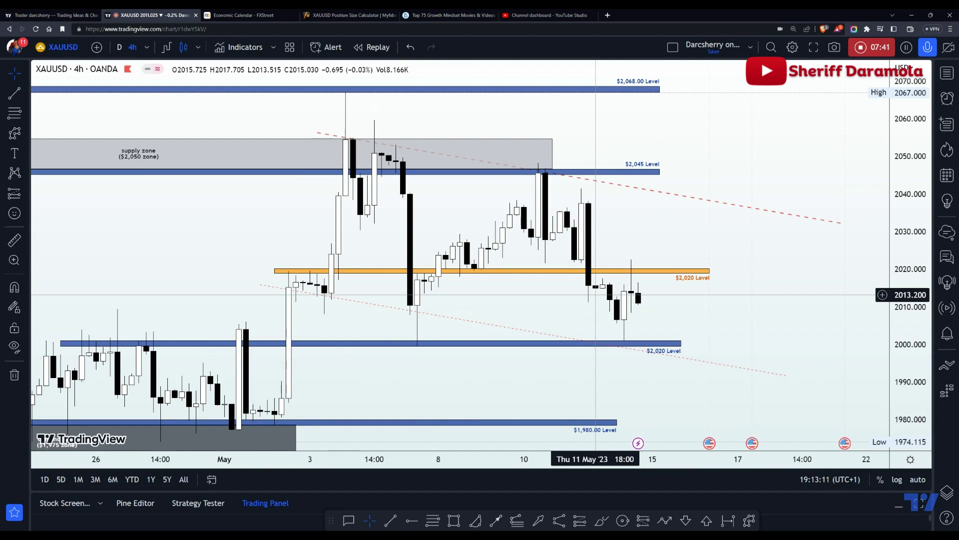
pyautogui.click(749, 520)
pyautogui.moveTo(331, 127); pyautogui.dragTo(617, 177)
pyautogui.click(610, 202)
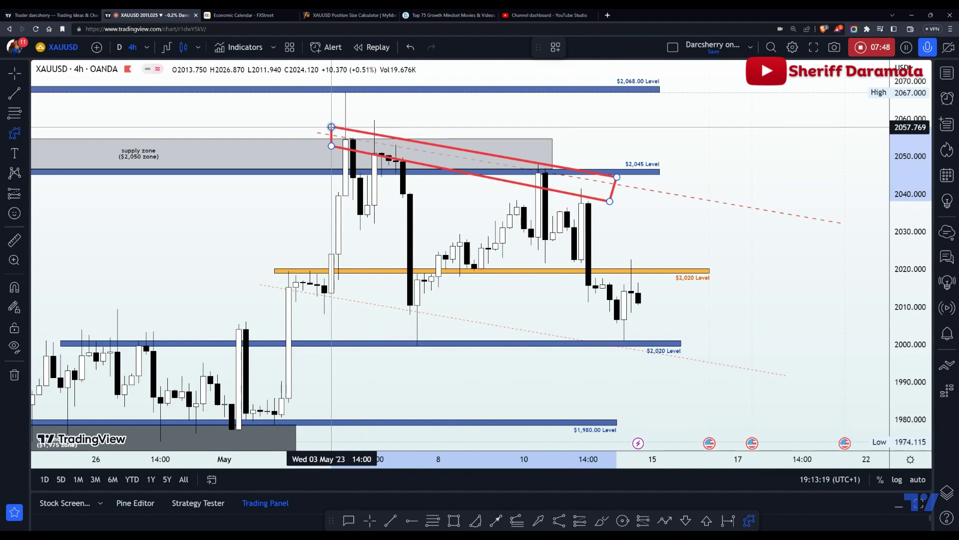
pyautogui.click(332, 145)
pyautogui.press('Delete')
pyautogui.click(749, 520)
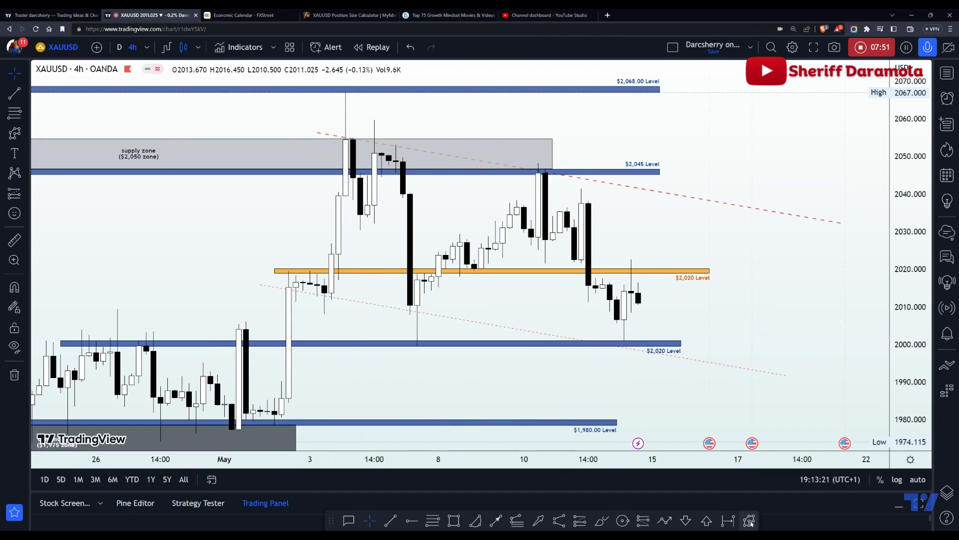
pyautogui.click(289, 282)
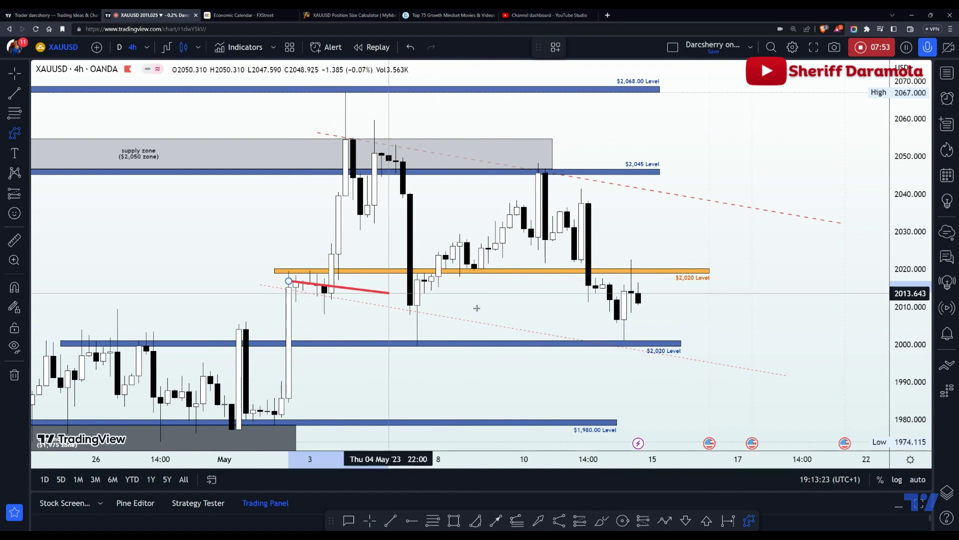
pyautogui.click(649, 343)
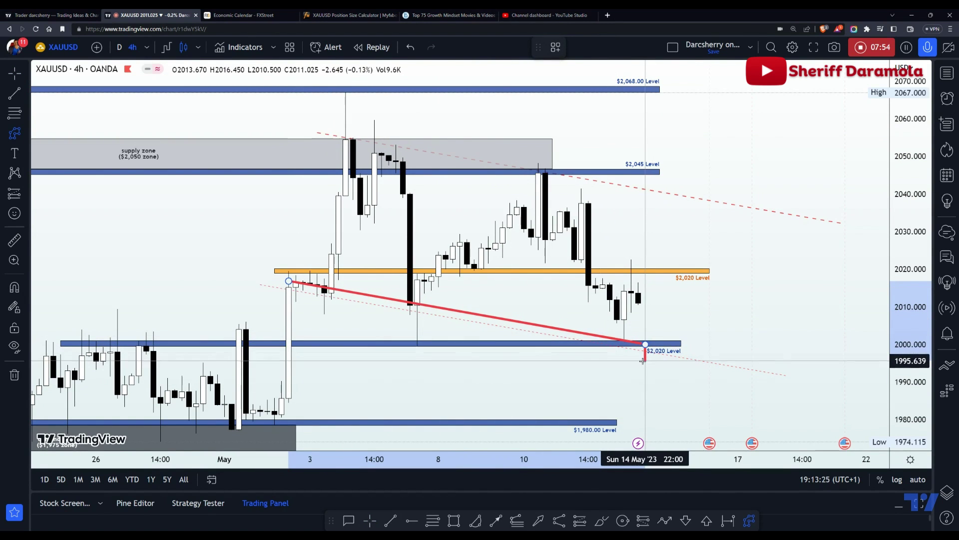
pyautogui.click(646, 362)
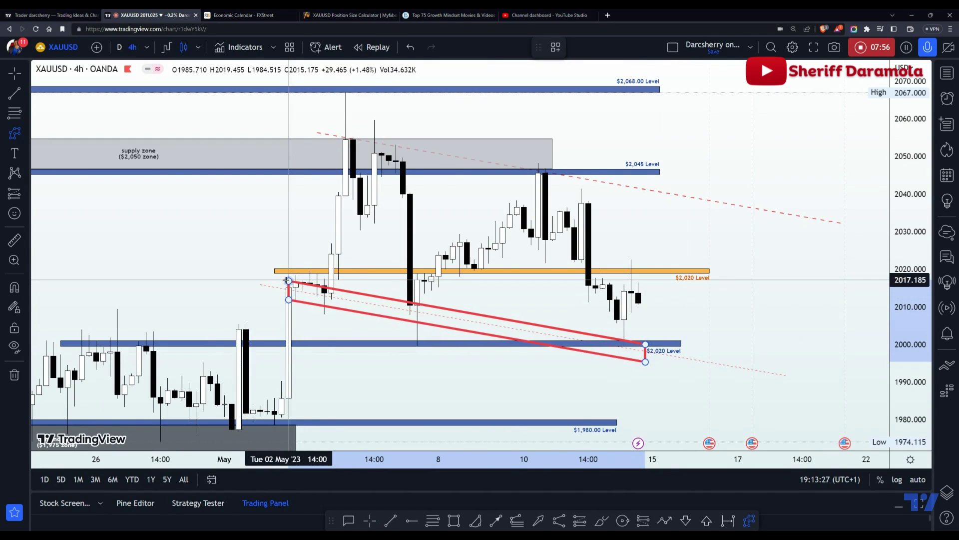
pyautogui.click(292, 300)
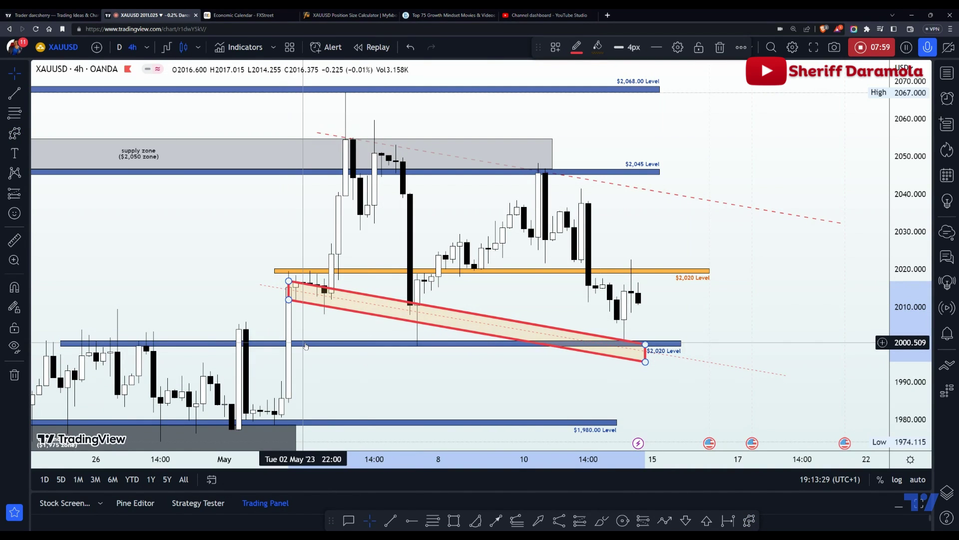
pyautogui.press('Delete')
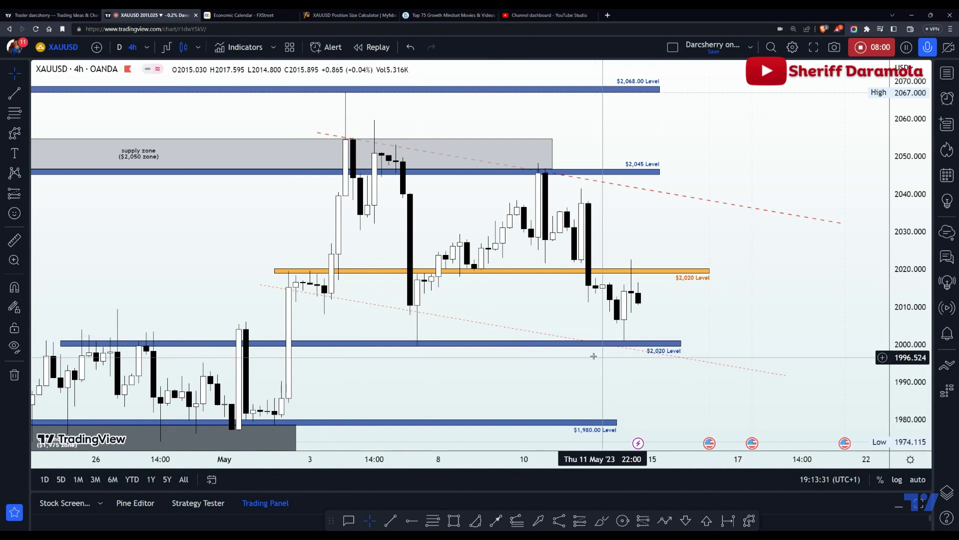
# Draw a path from the $2,040 swing high down near $2,000, ending at $2,020.
pyautogui.scroll(1, 594, 356)
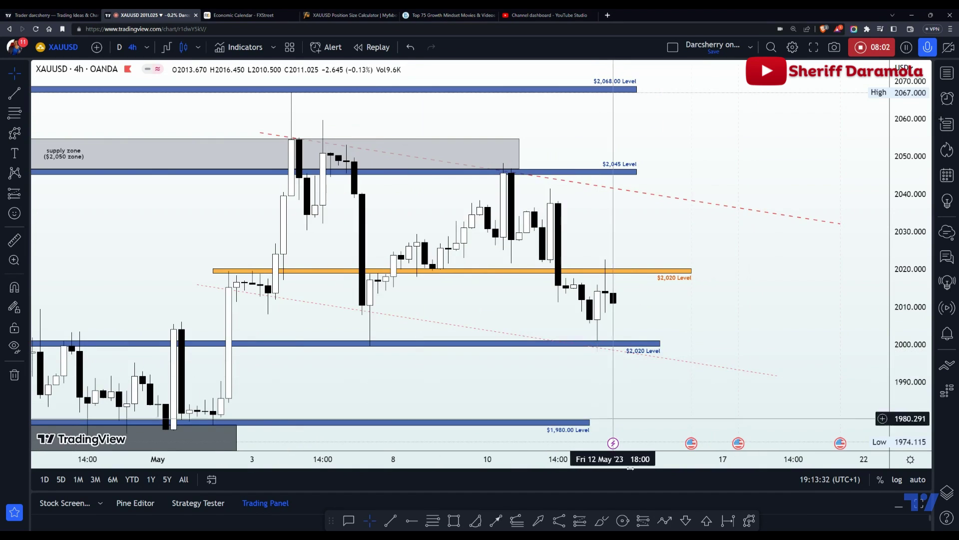
pyautogui.click(664, 520)
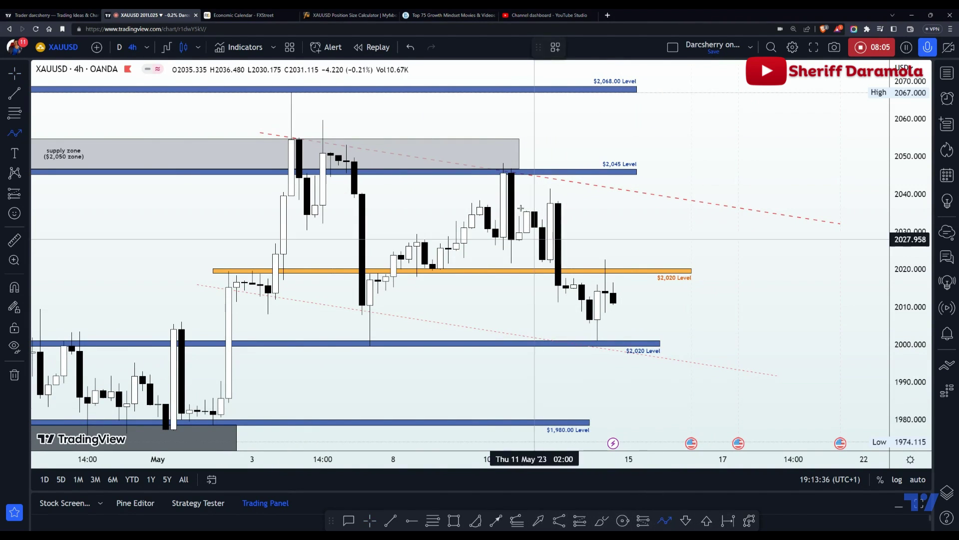
pyautogui.click(550, 191)
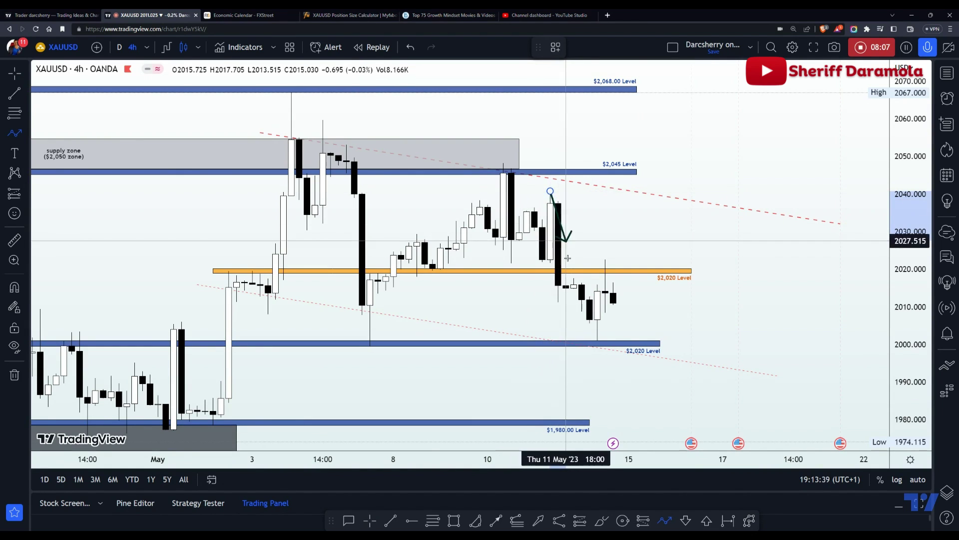
pyautogui.click(590, 332)
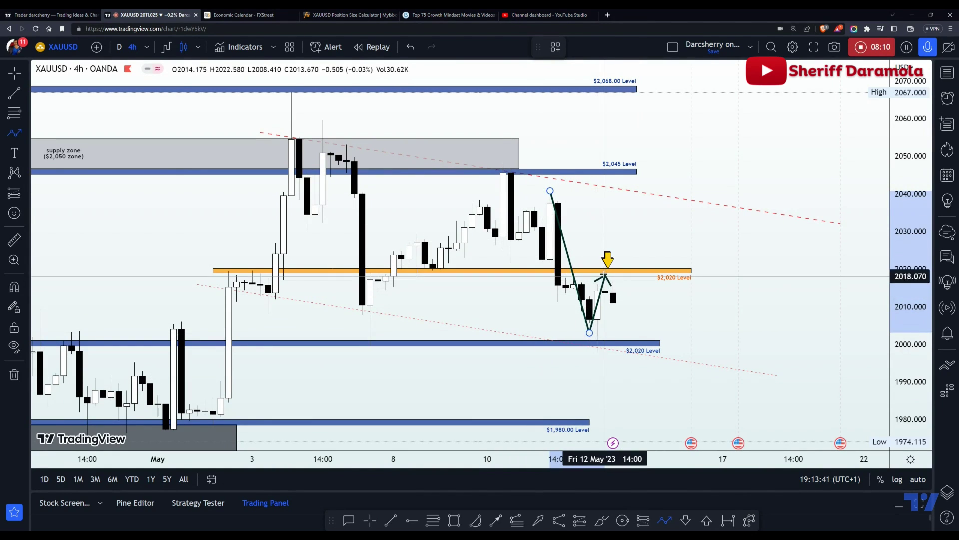
pyautogui.doubleClick(605, 271)
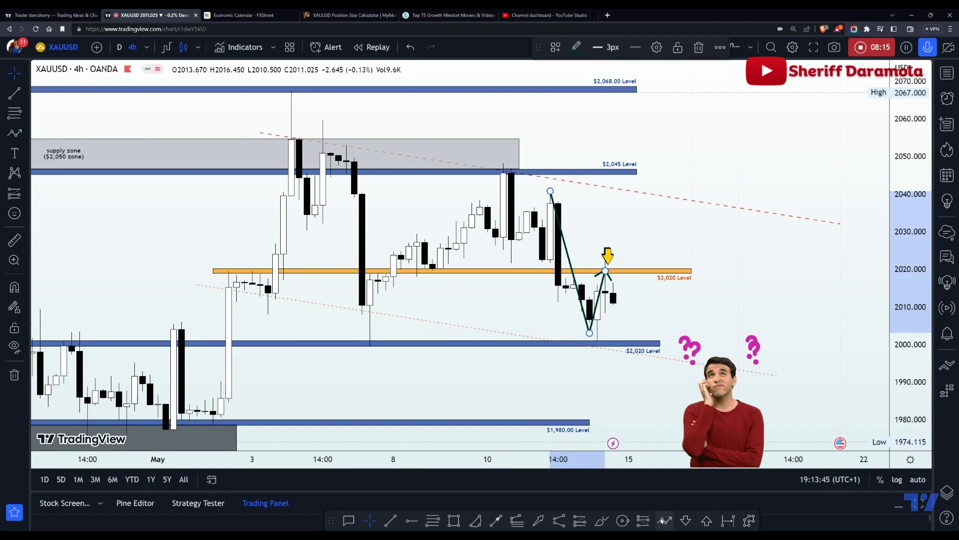
# Draw a zigzag from $2,020 below $2,000, back to $2,000, toward $1,980, then delete it.
pyautogui.click(665, 520)
pyautogui.click(605, 271)
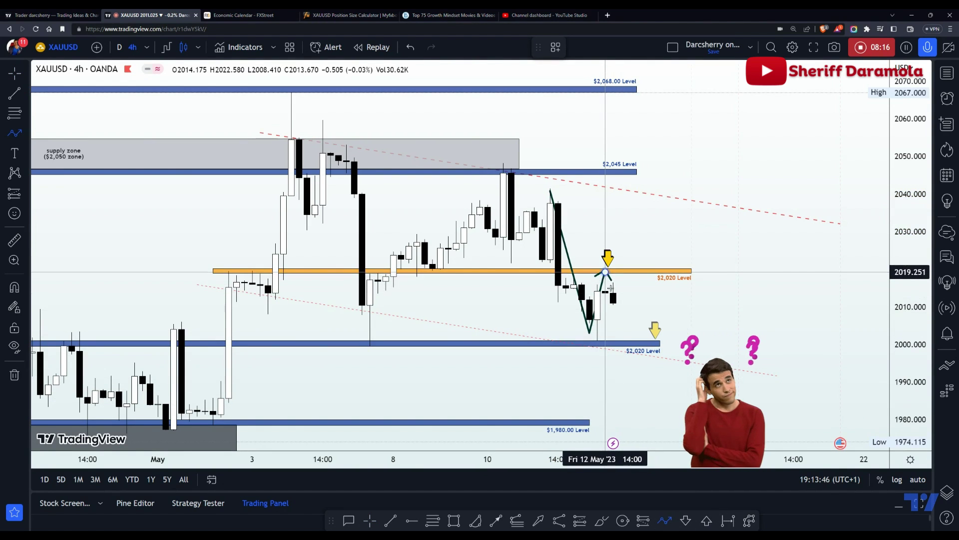
pyautogui.click(645, 375)
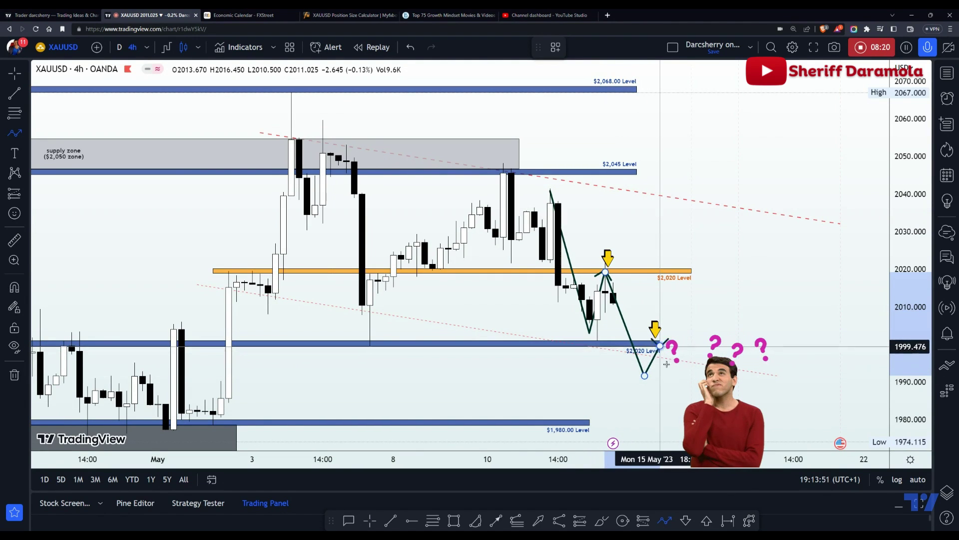
pyautogui.click(660, 345)
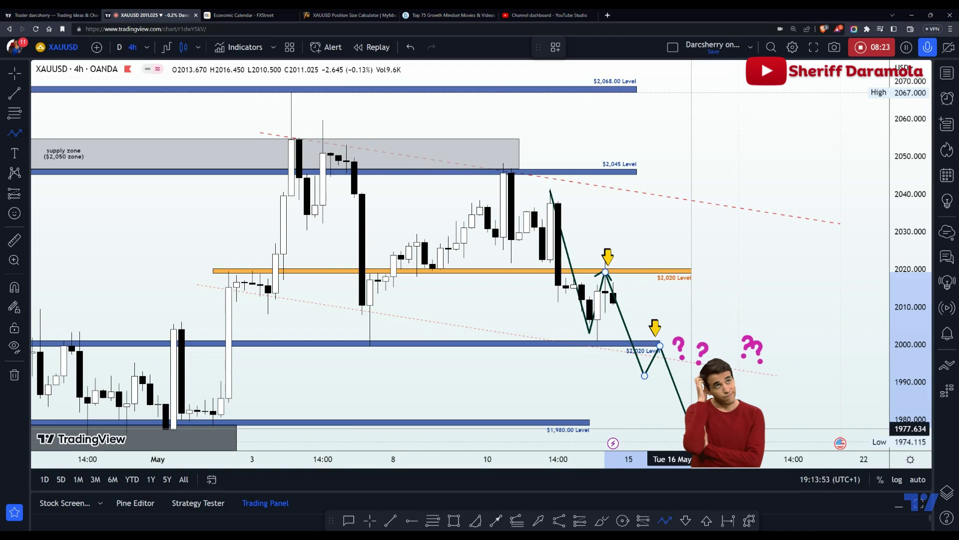
pyautogui.doubleClick(684, 440)
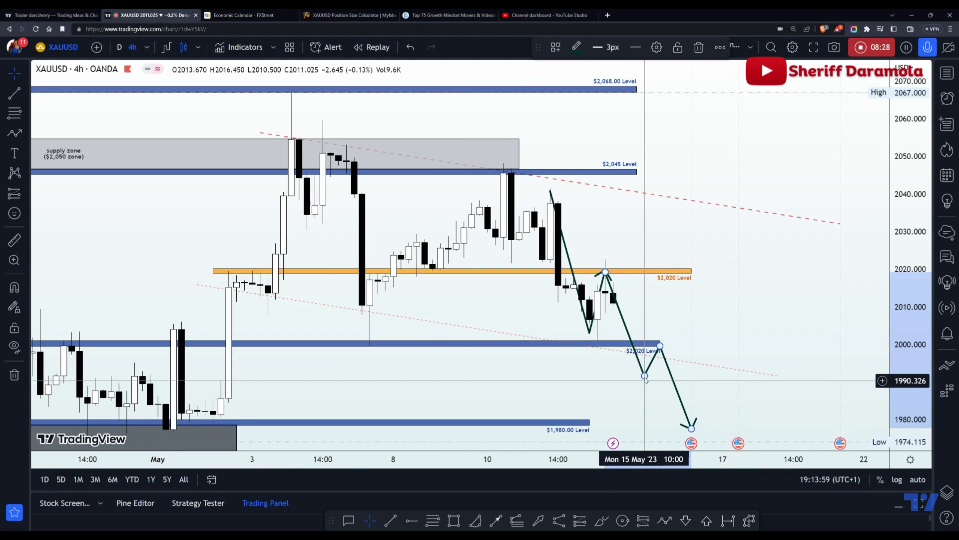
pyautogui.press('Delete')
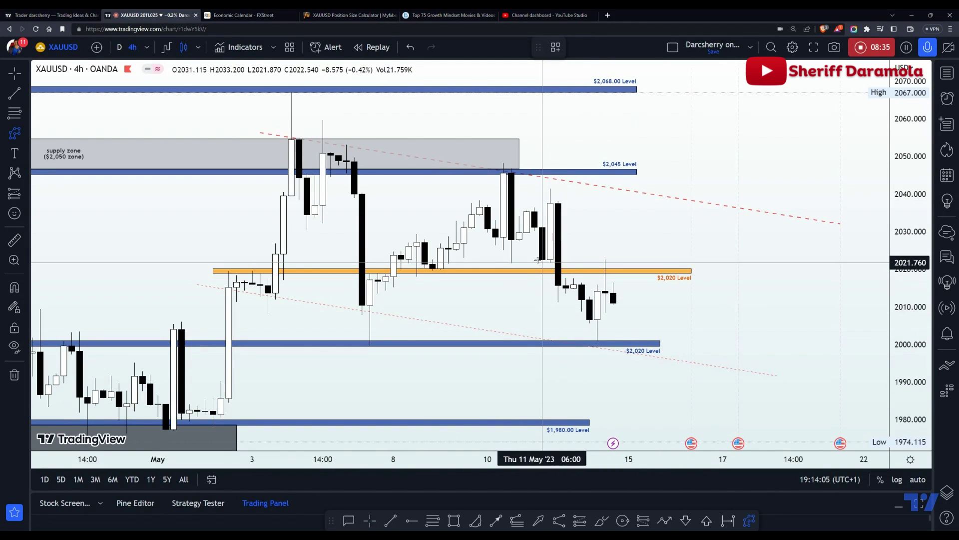
pyautogui.moveTo(534, 258); pyautogui.dragTo(693, 258)
pyautogui.click(692, 257)
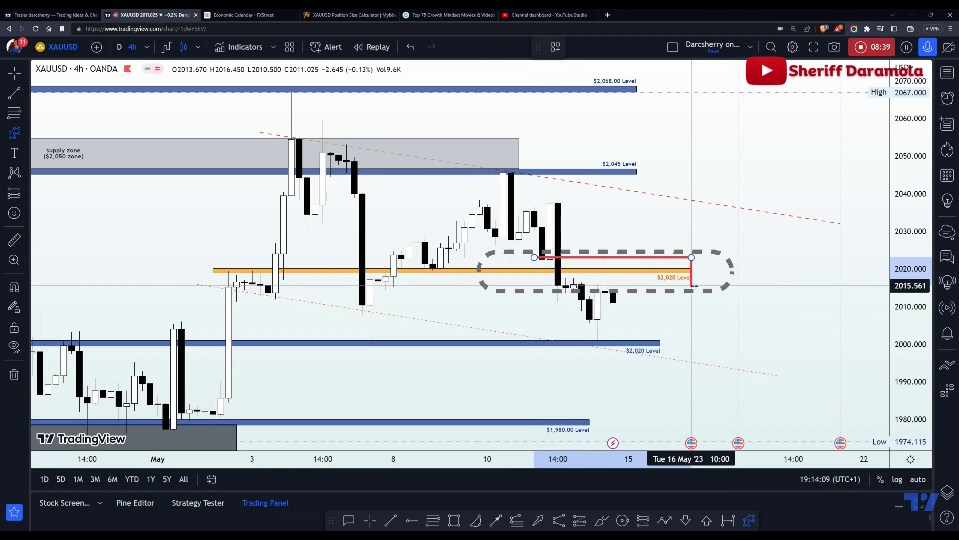
pyautogui.click(691, 285)
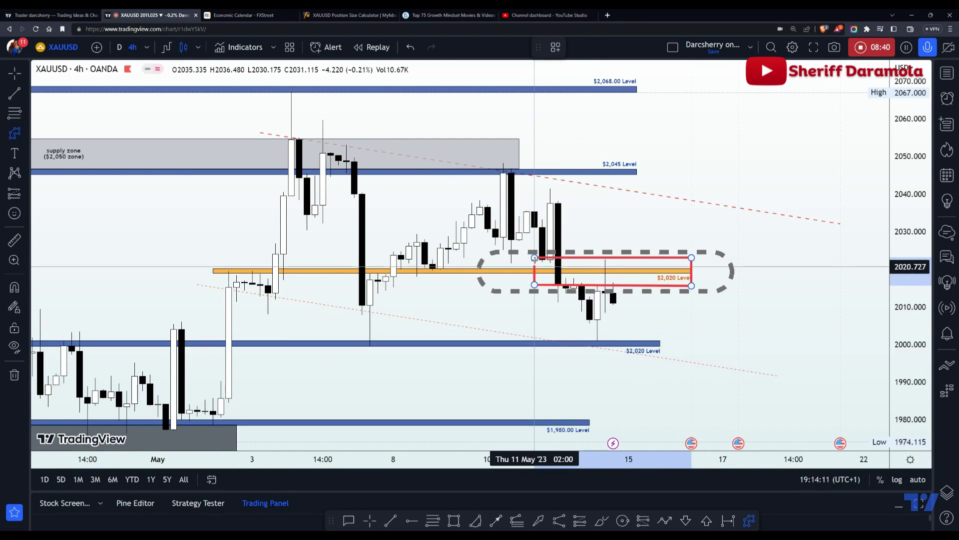
pyautogui.click(534, 258)
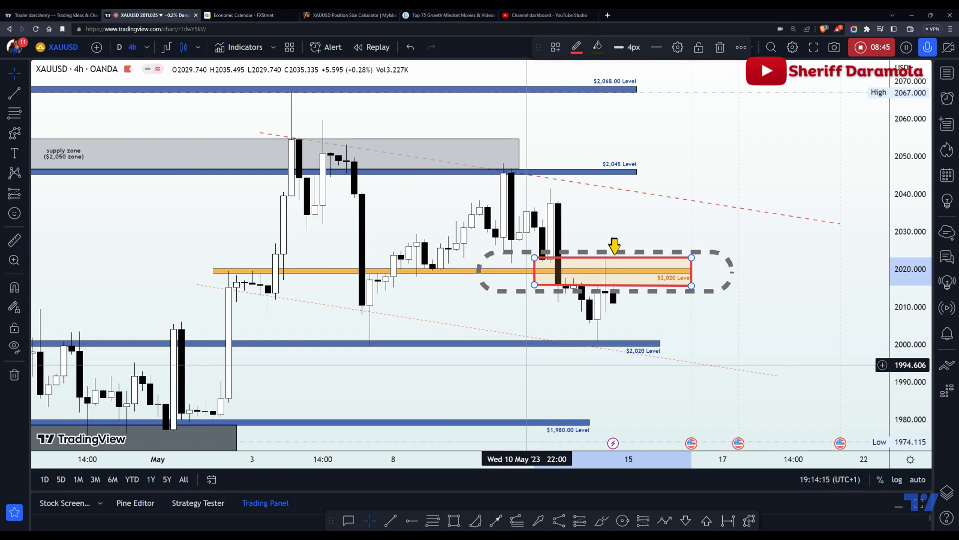
pyautogui.press('Delete')
pyautogui.click(637, 344)
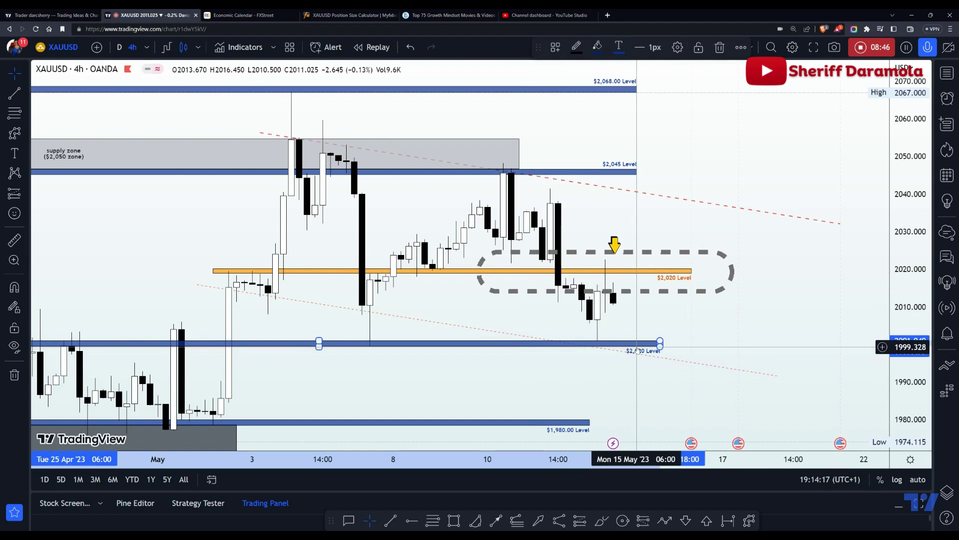
# Relabel the lower blue level as '$2,000 Level' and discard an unfinished downward path.
pyautogui.doubleClick(638, 350)
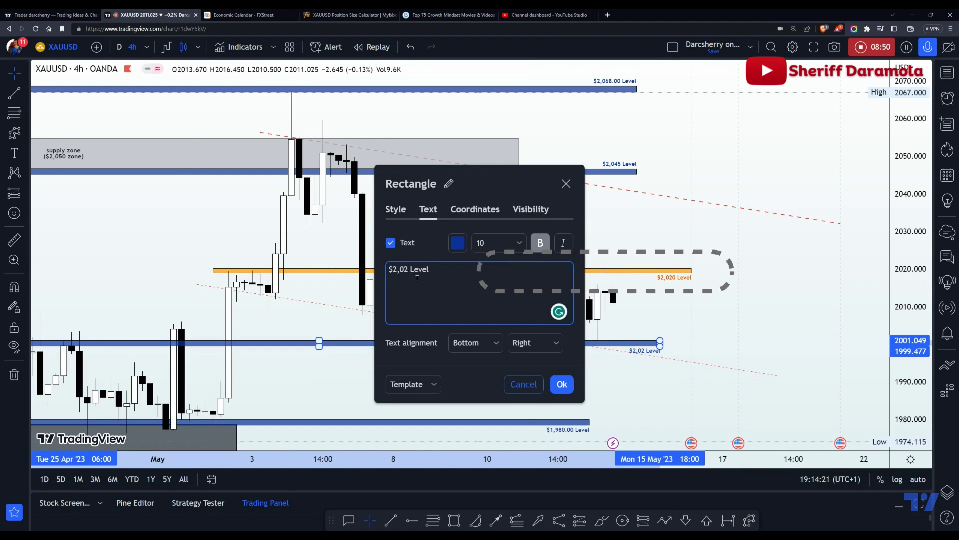
pyautogui.click(571, 388)
pyautogui.click(664, 520)
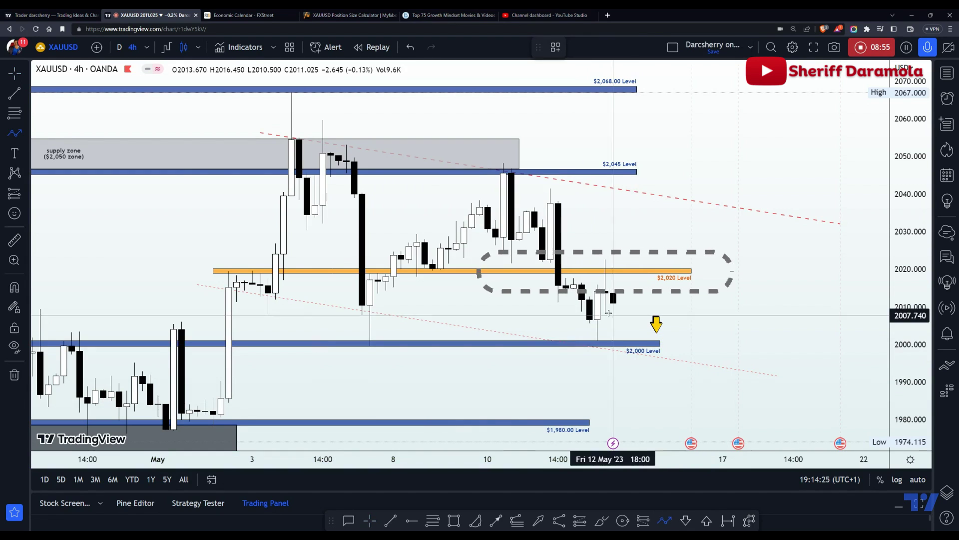
pyautogui.click(606, 308)
pyautogui.click(636, 374)
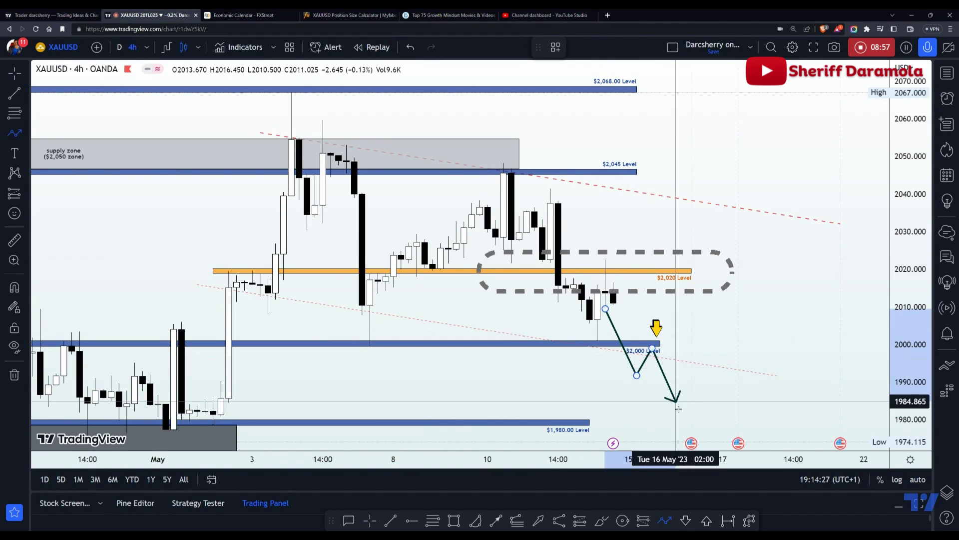
pyautogui.press('Escape')
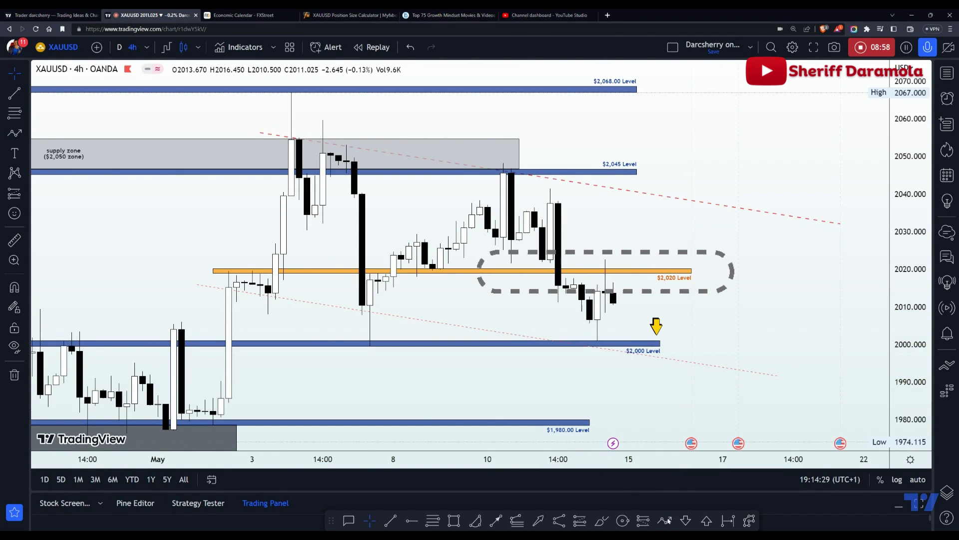
# Draw a bullish path from the latest candle above $2,020, retesting it, up to $2,045.
pyautogui.click(605, 301)
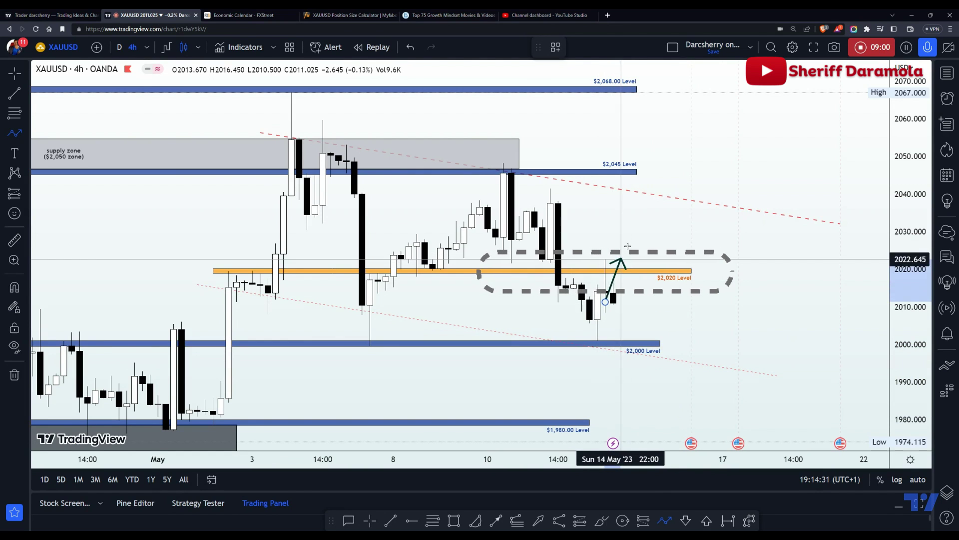
pyautogui.click(629, 243)
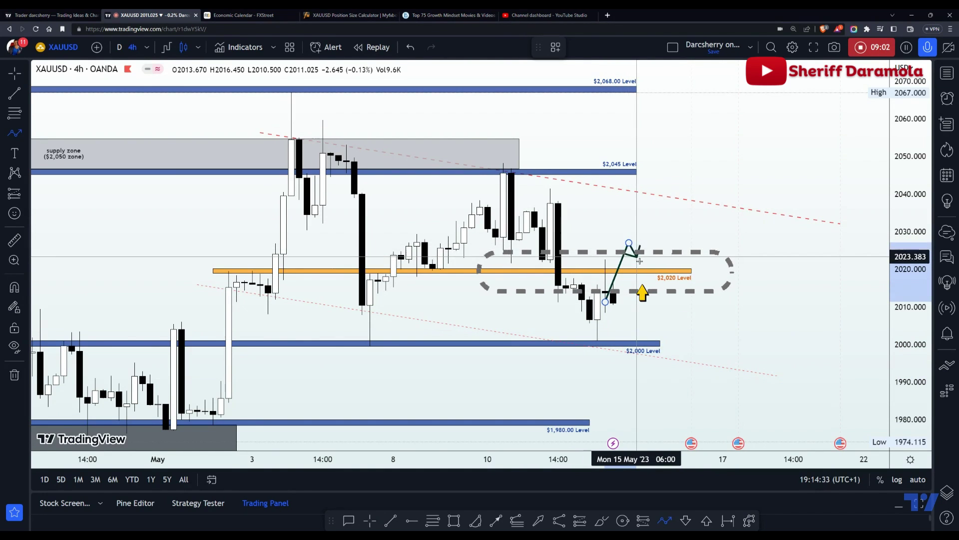
pyautogui.click(644, 267)
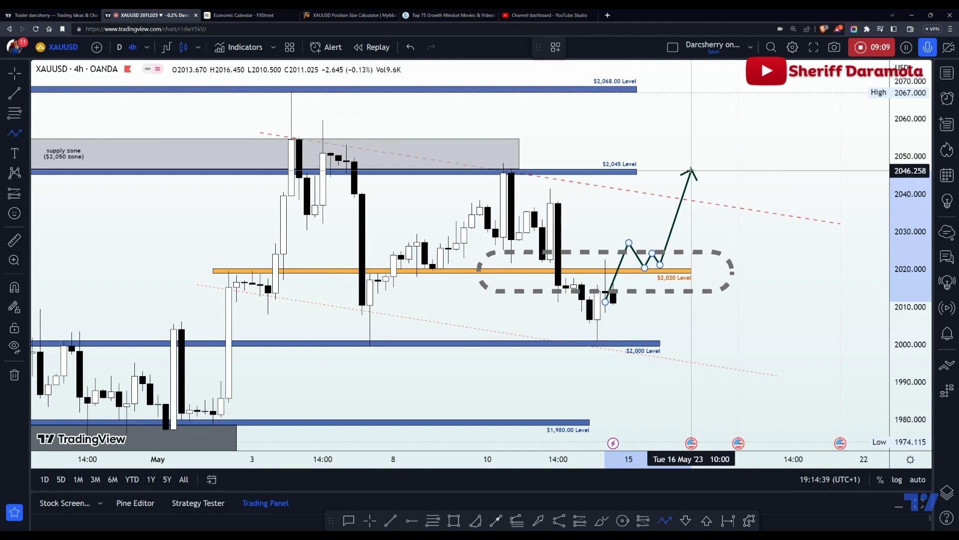
pyautogui.doubleClick(691, 170)
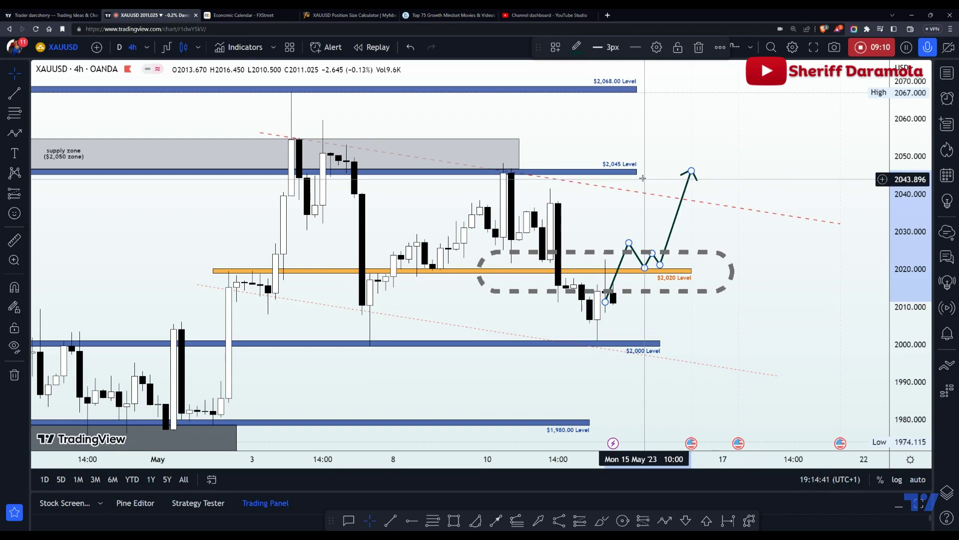
# Zoom out and outline the $2,045 supply area with a red highlight.
pyautogui.scroll(-3, 626, 194)
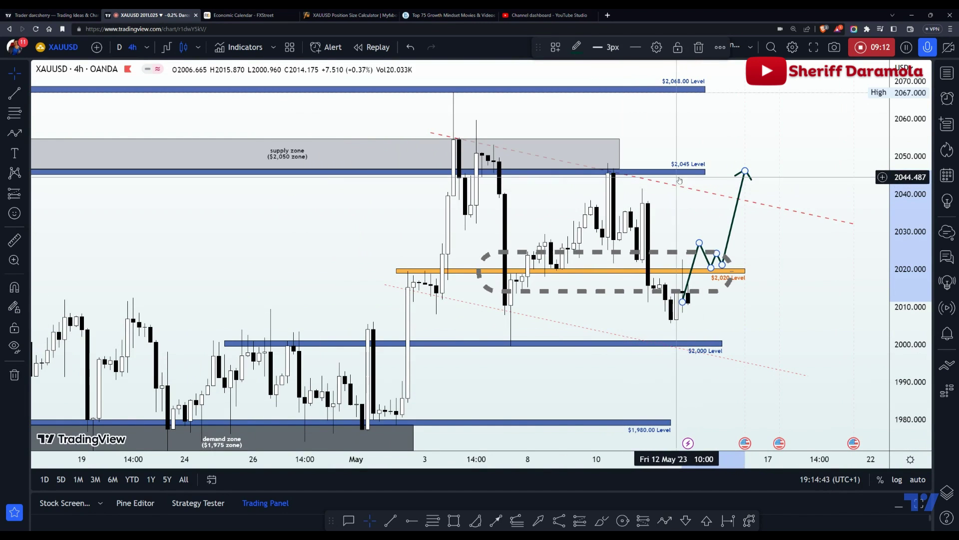
pyautogui.click(749, 520)
pyautogui.click(402, 133)
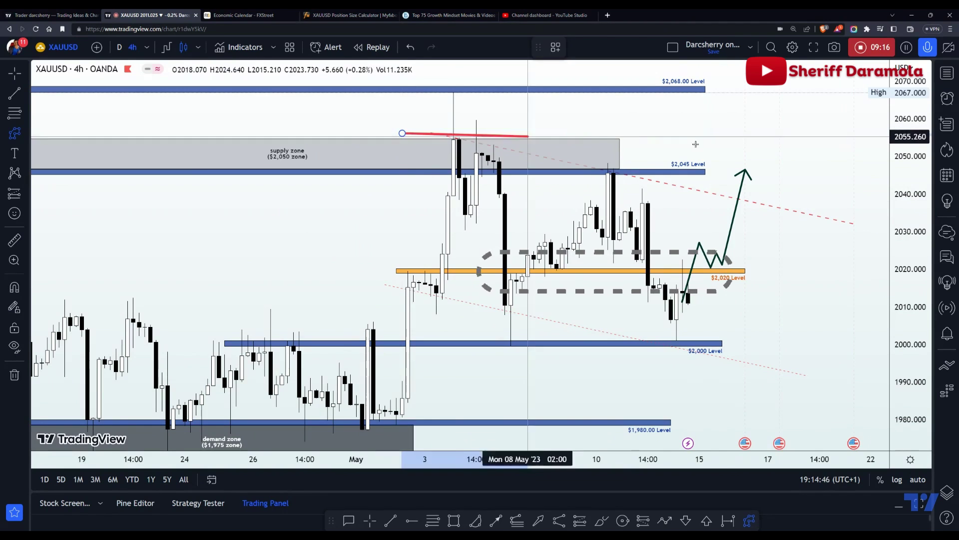
pyautogui.click(813, 130)
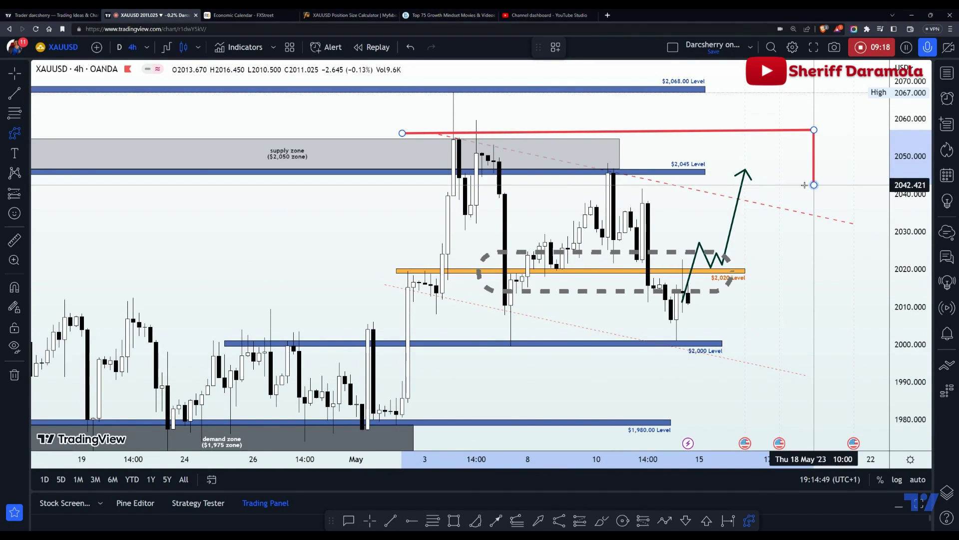
pyautogui.click(806, 184)
pyautogui.click(419, 185)
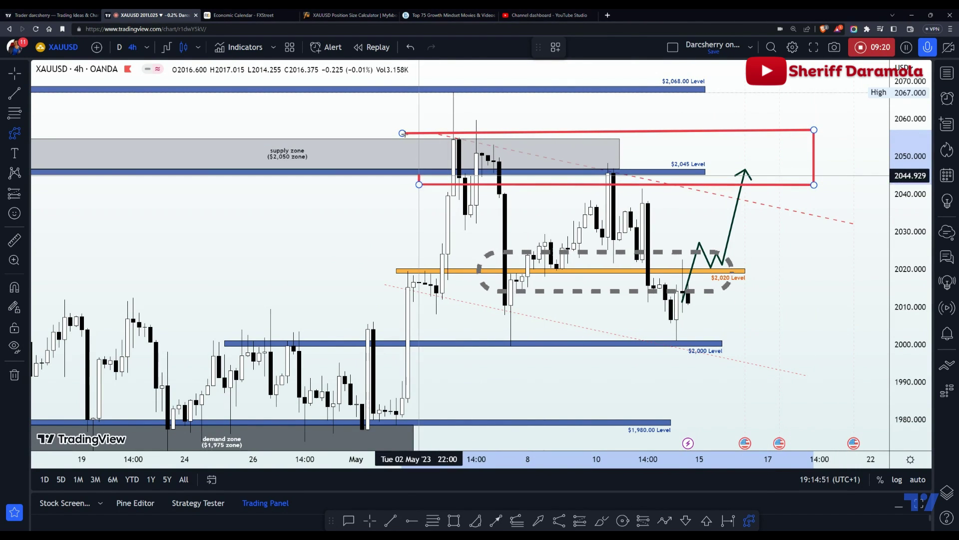
pyautogui.click(403, 133)
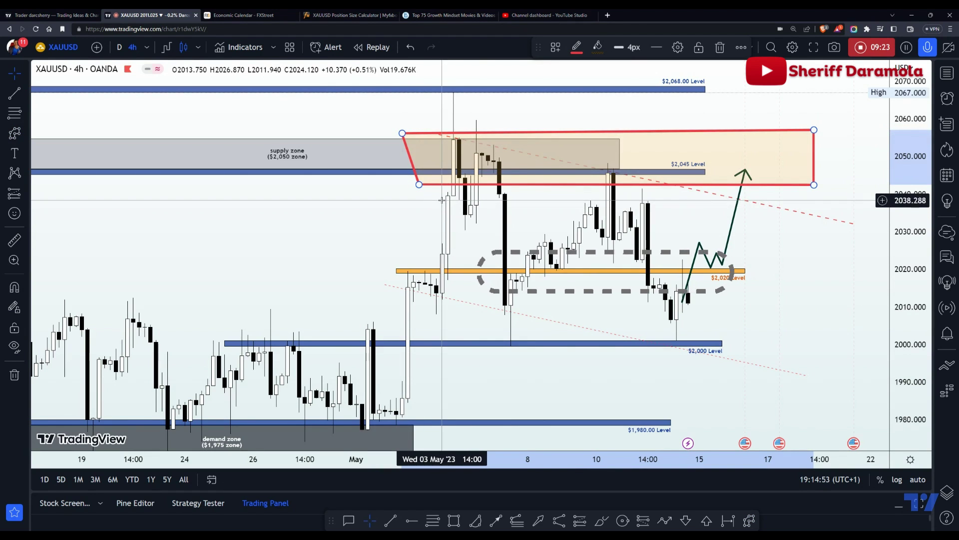
# Delete the red highlight and the bullish projection path.
pyautogui.press('Delete')
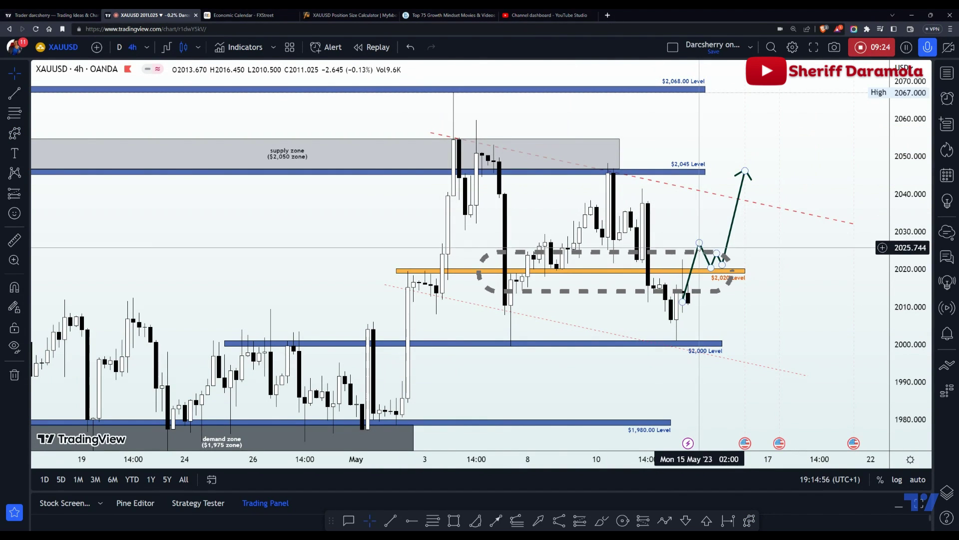
pyautogui.click(700, 244)
pyautogui.press('Delete')
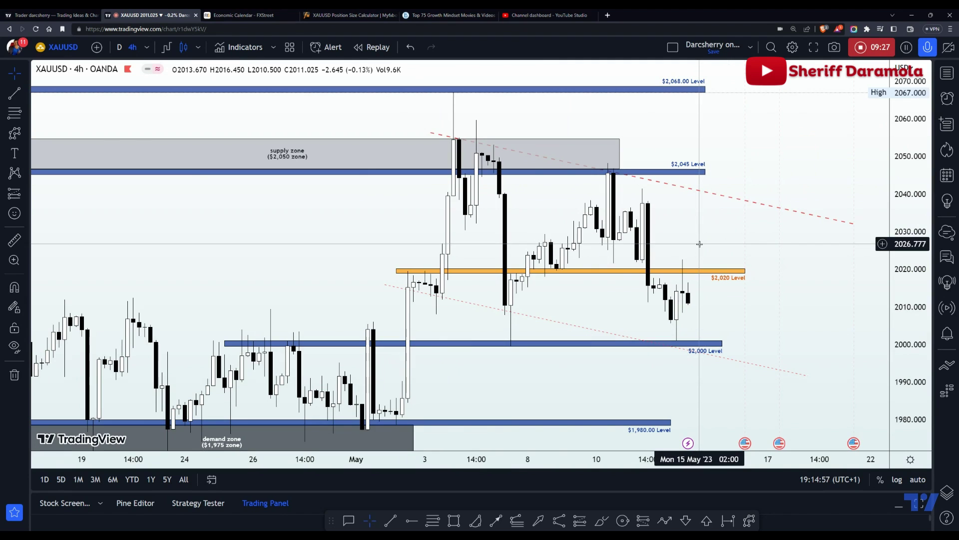
# Switch XAUUSD to the 1-hour timeframe and zoom onto the falling channel between $2,020 and $2,000.
pyautogui.click(149, 49)
pyautogui.click(180, 317)
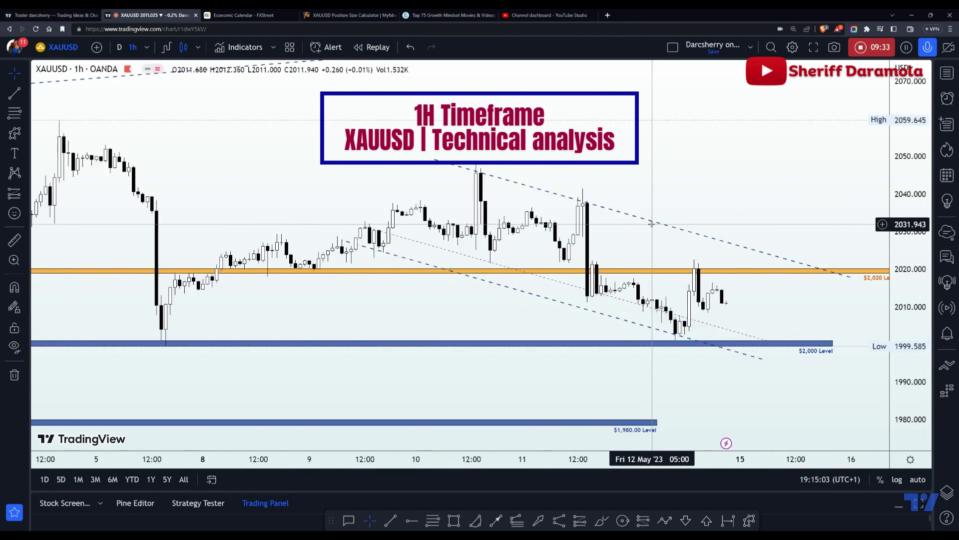
pyautogui.scroll(3, 690, 238)
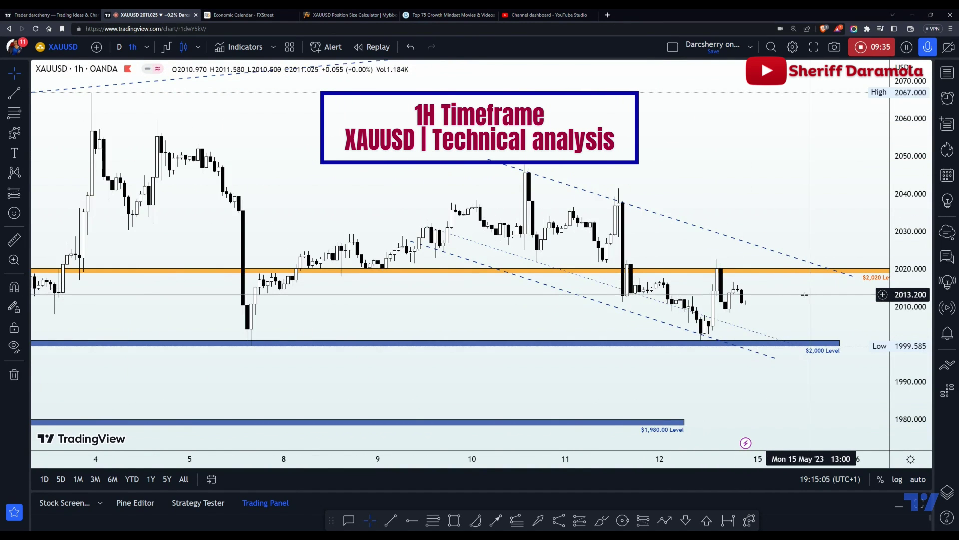
pyautogui.hscroll(2, 728, 293)
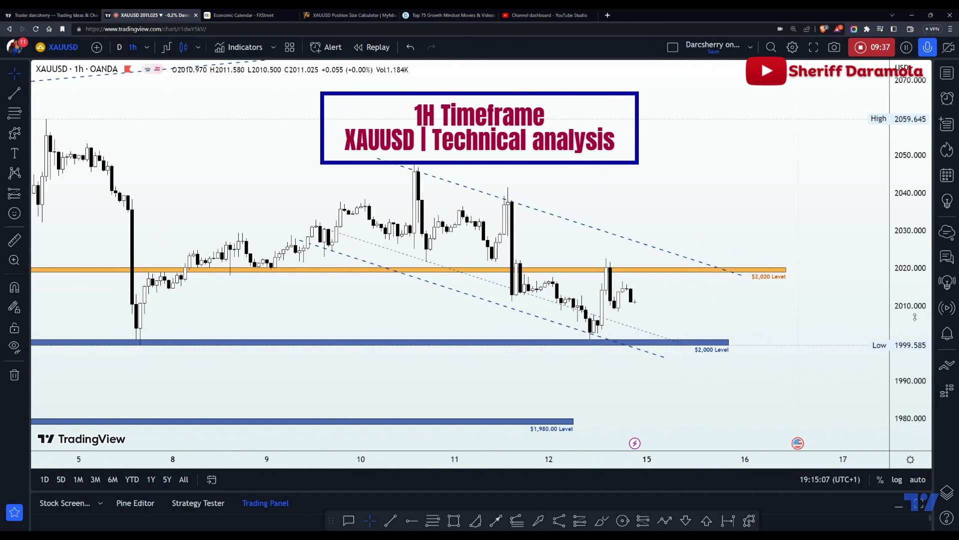
pyautogui.scroll(3, 674, 335)
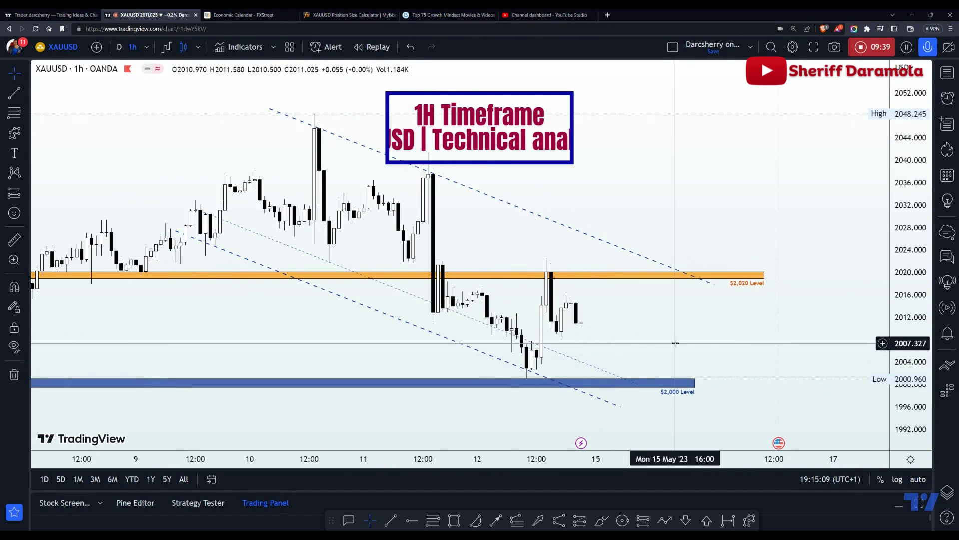
pyautogui.click(750, 520)
pyautogui.click(307, 115)
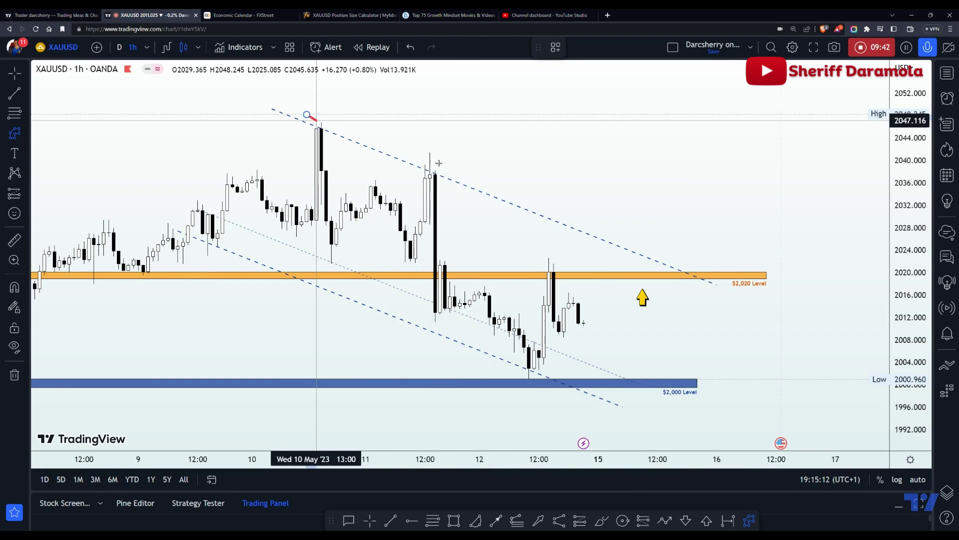
pyautogui.click(478, 181)
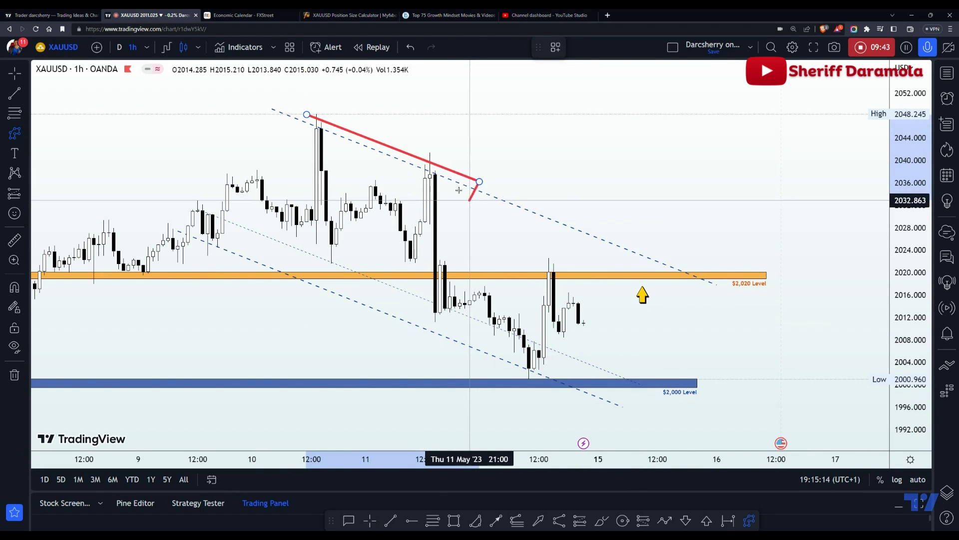
pyautogui.click(303, 132)
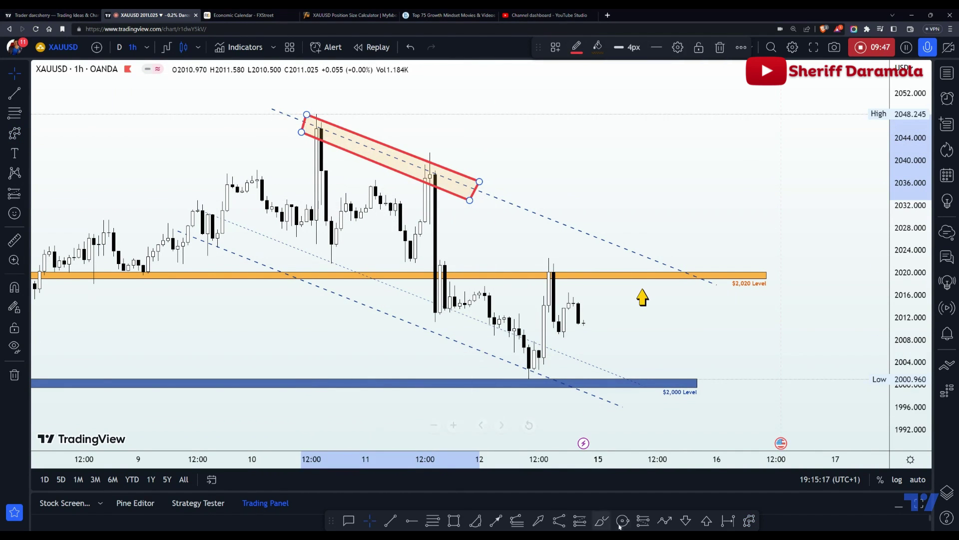
pyautogui.press('Delete')
pyautogui.click(750, 521)
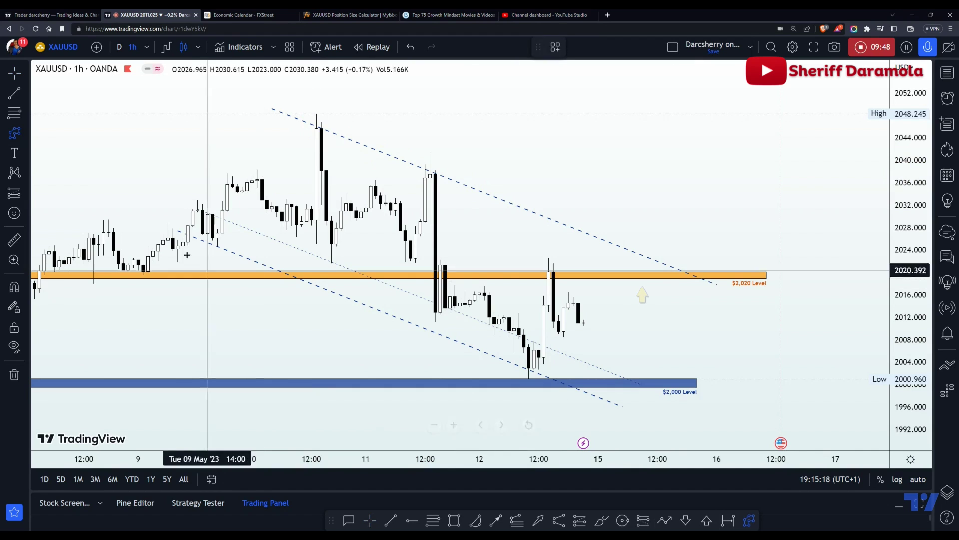
pyautogui.click(183, 221)
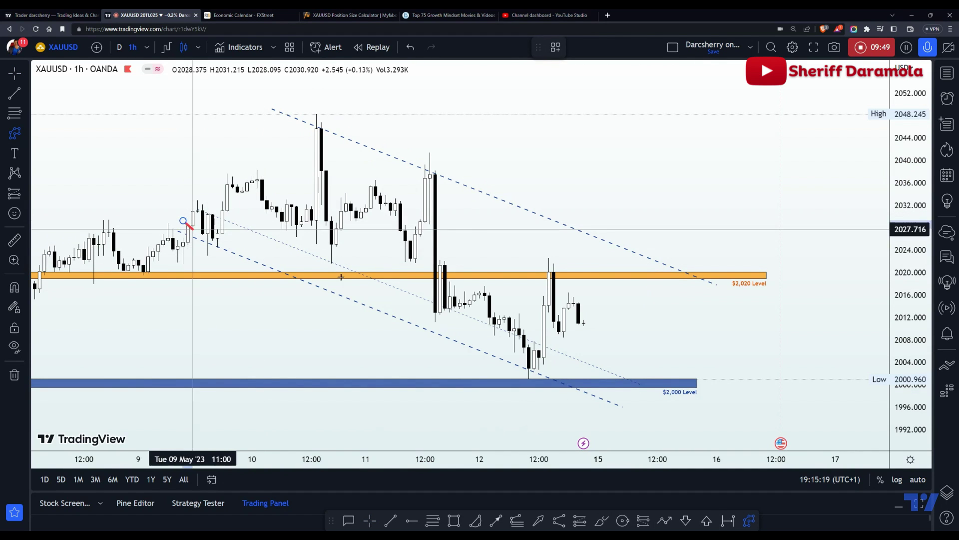
pyautogui.click(569, 366)
pyautogui.click(554, 394)
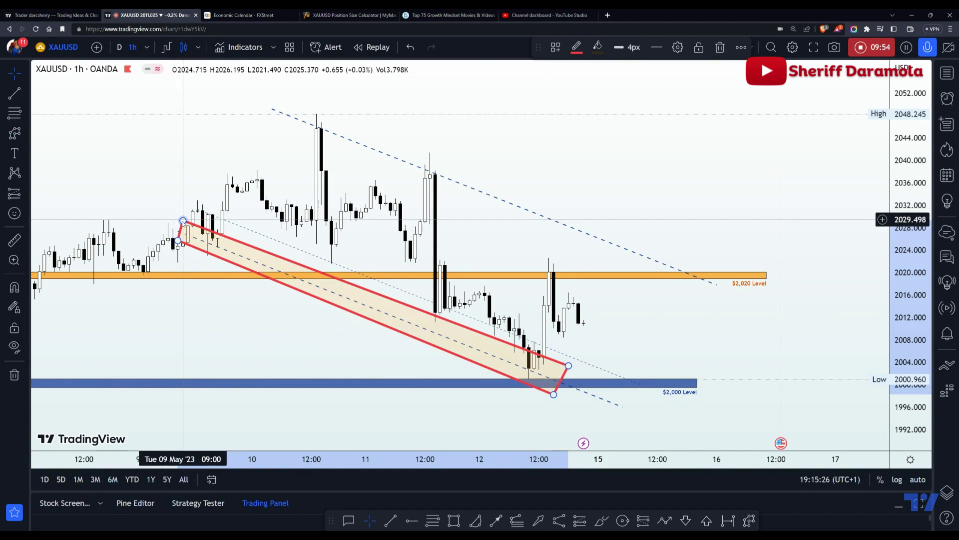
pyautogui.press('Delete')
pyautogui.click(623, 520)
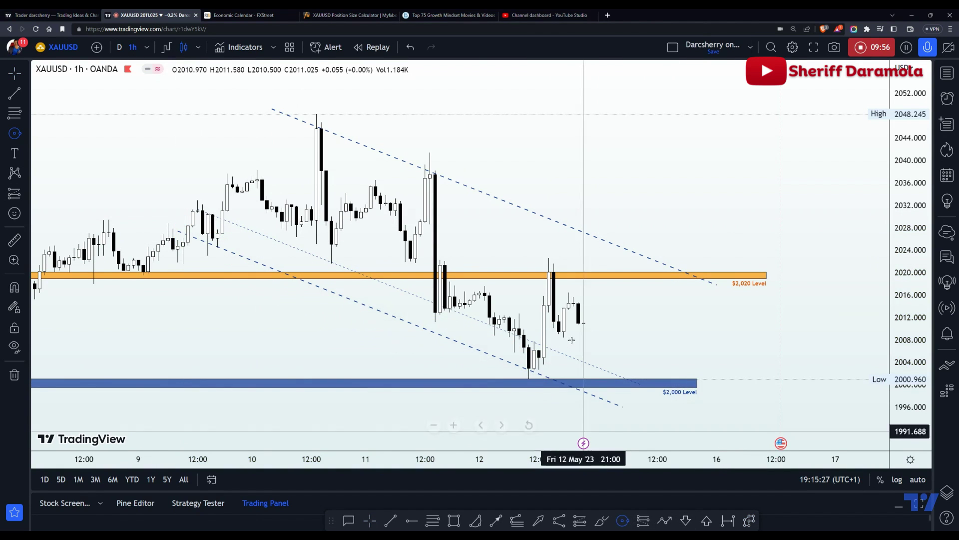
pyautogui.click(569, 315)
pyautogui.click(599, 338)
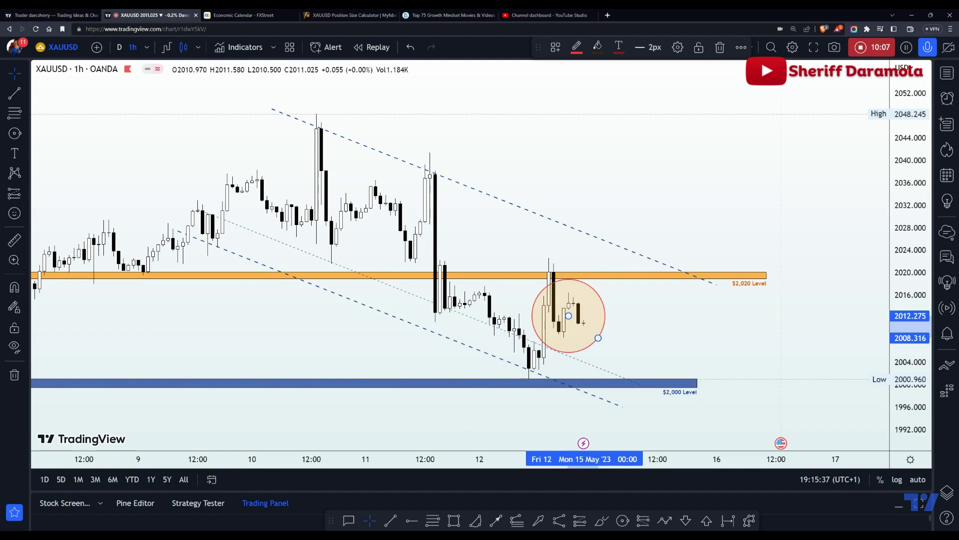
pyautogui.press('Delete')
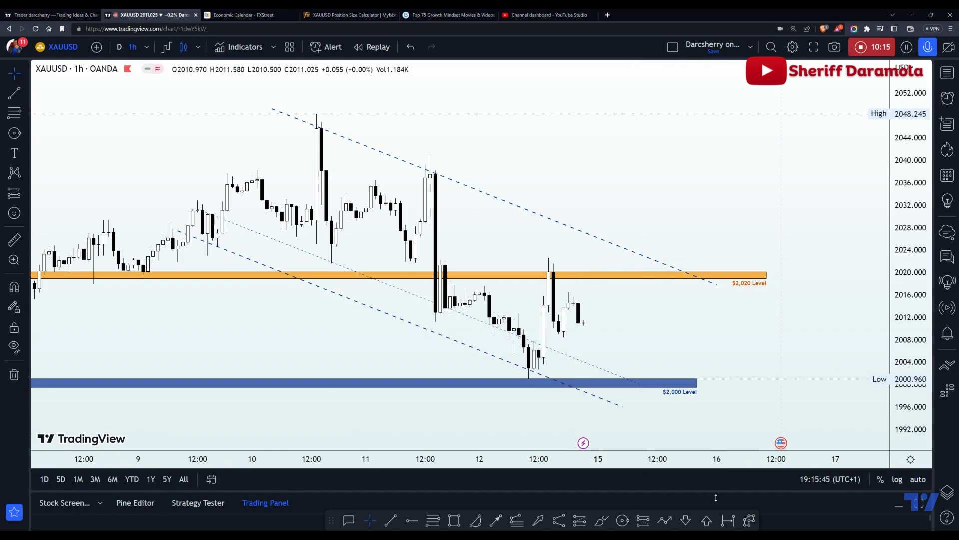
pyautogui.click(584, 323)
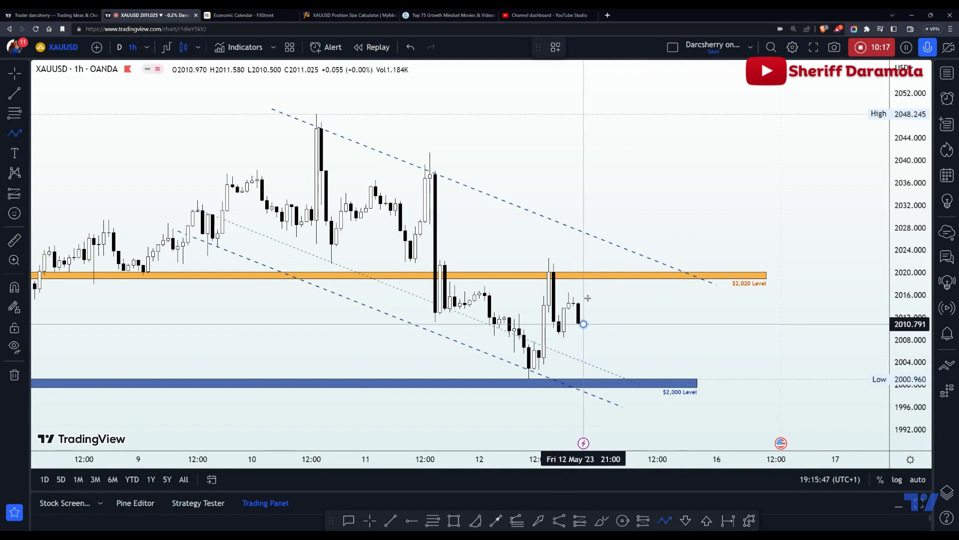
pyautogui.click(612, 233)
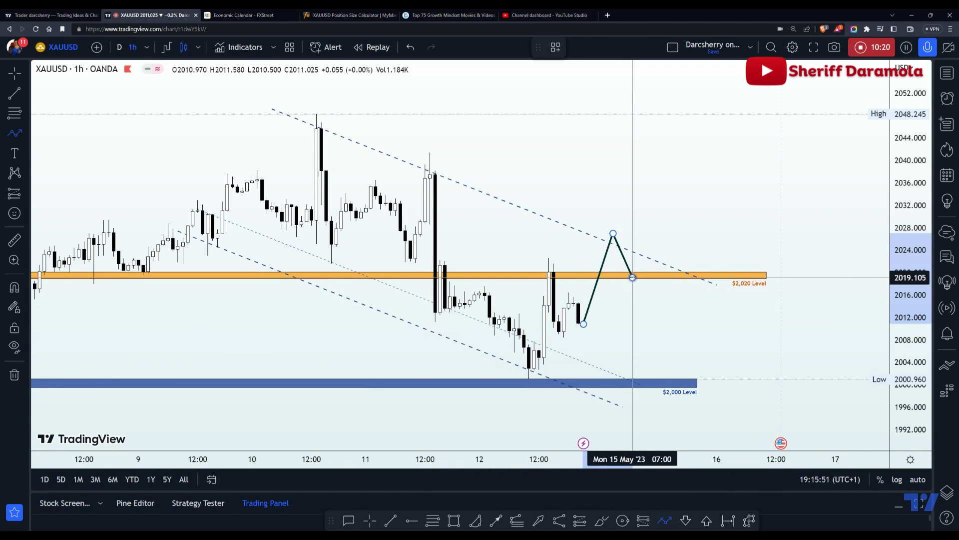
pyautogui.click(632, 277)
pyautogui.click(643, 258)
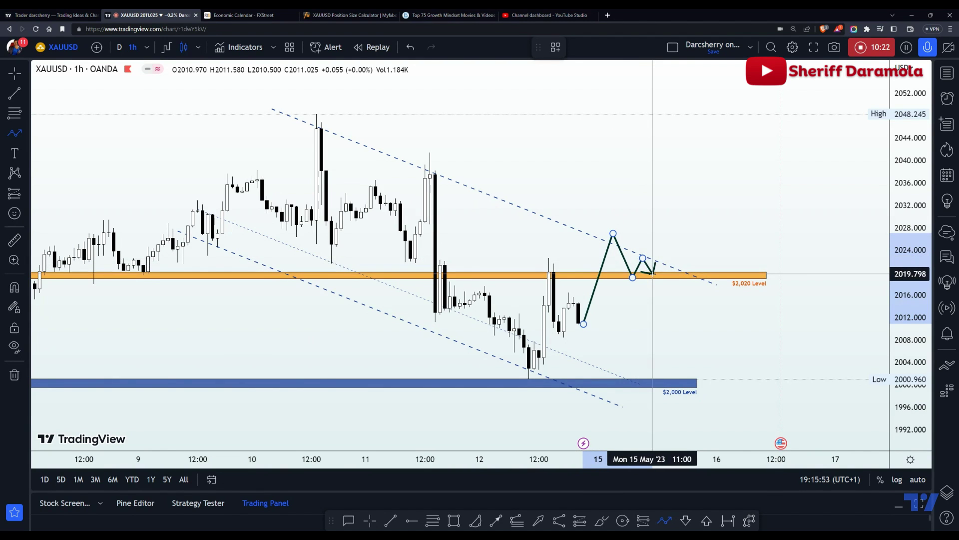
pyautogui.doubleClick(702, 169)
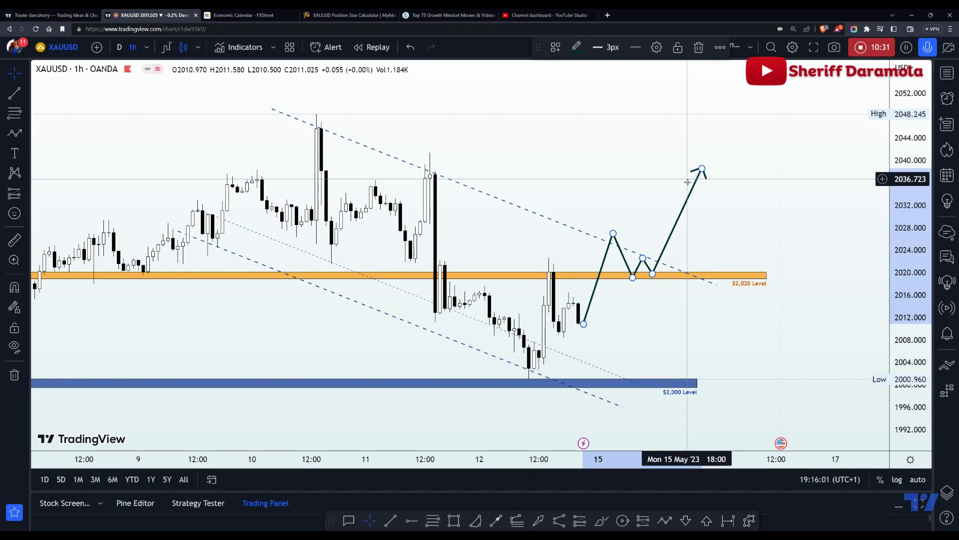
pyautogui.press('Delete')
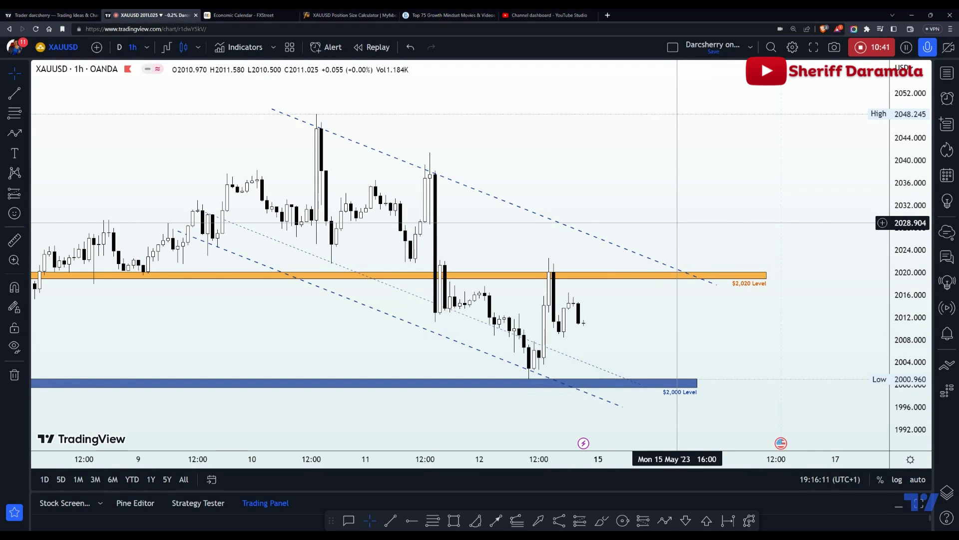
pyautogui.click(623, 521)
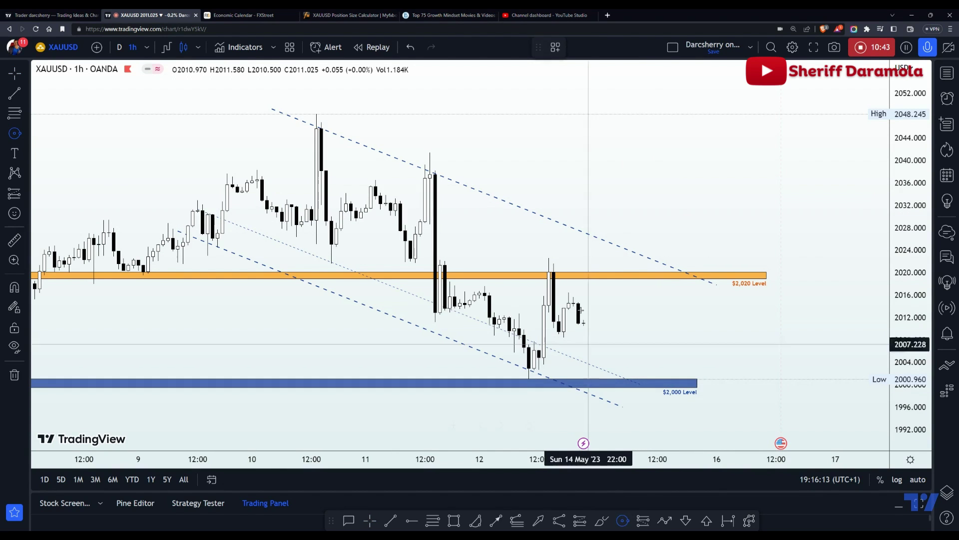
pyautogui.click(578, 302)
pyautogui.click(613, 344)
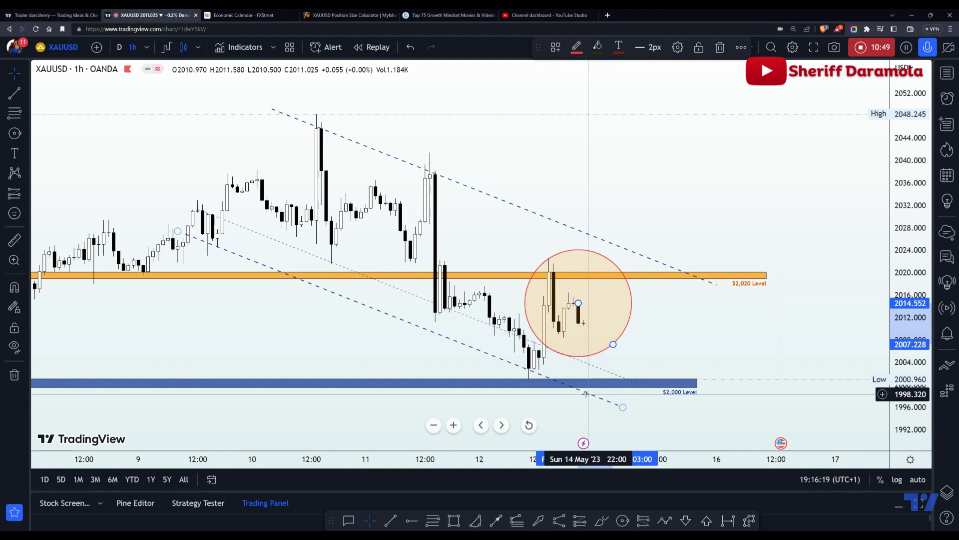
pyautogui.press('Delete')
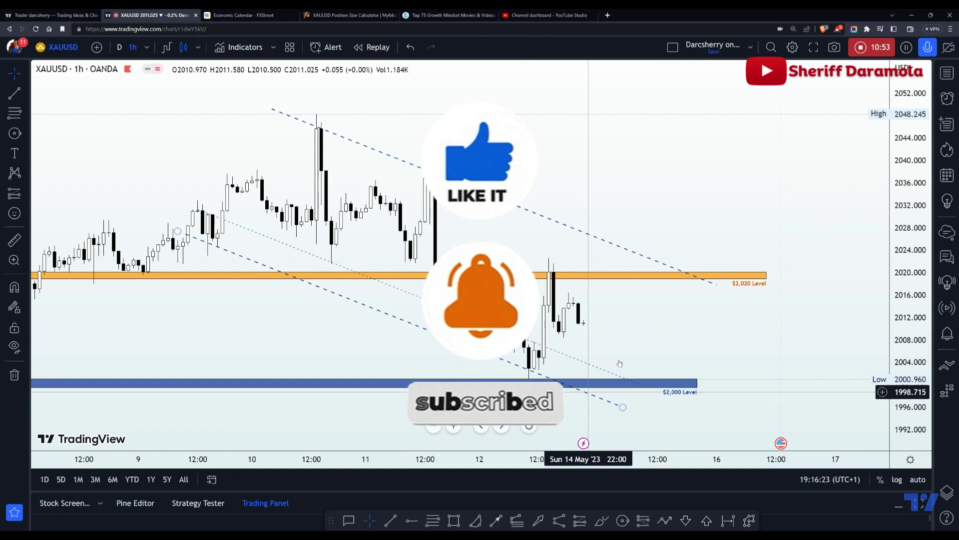
pyautogui.scroll(-5, 629, 328)
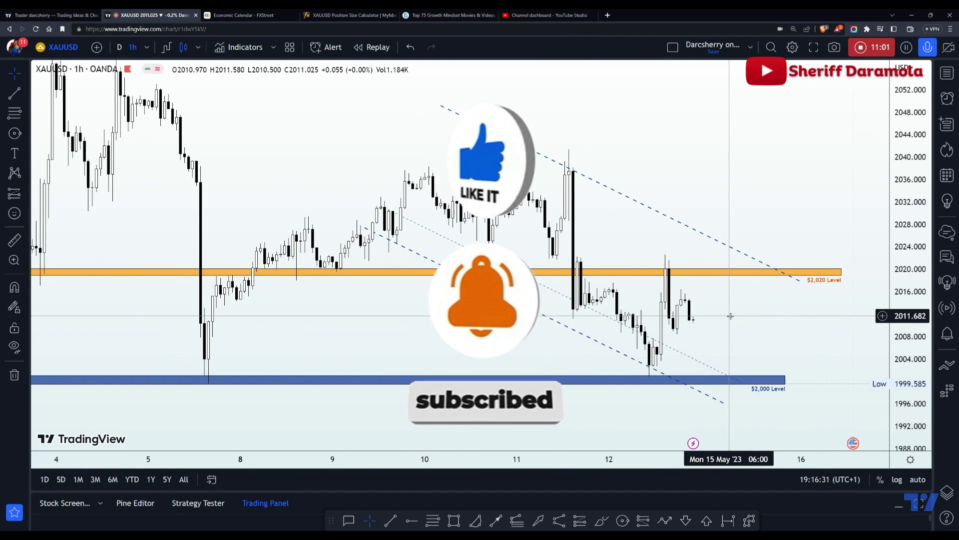
pyautogui.scroll(2, 729, 312)
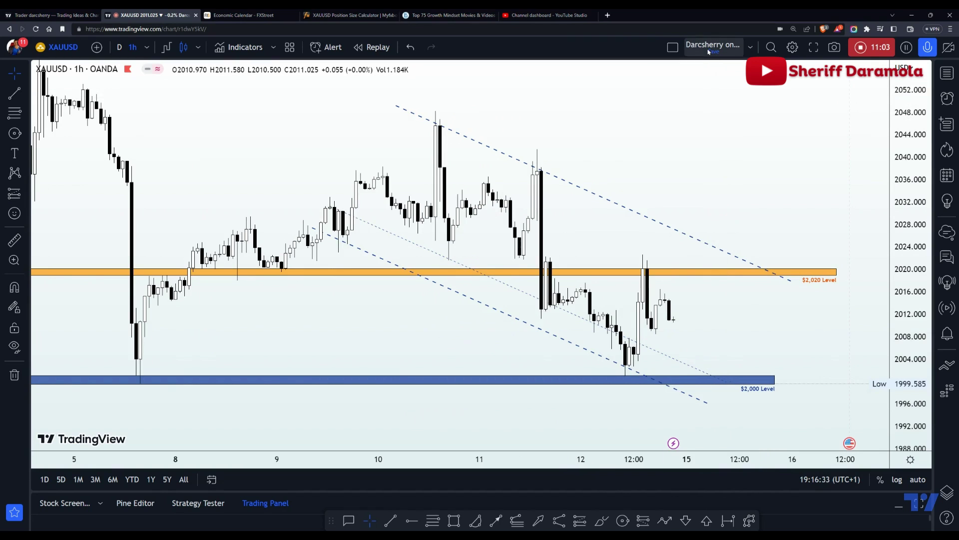